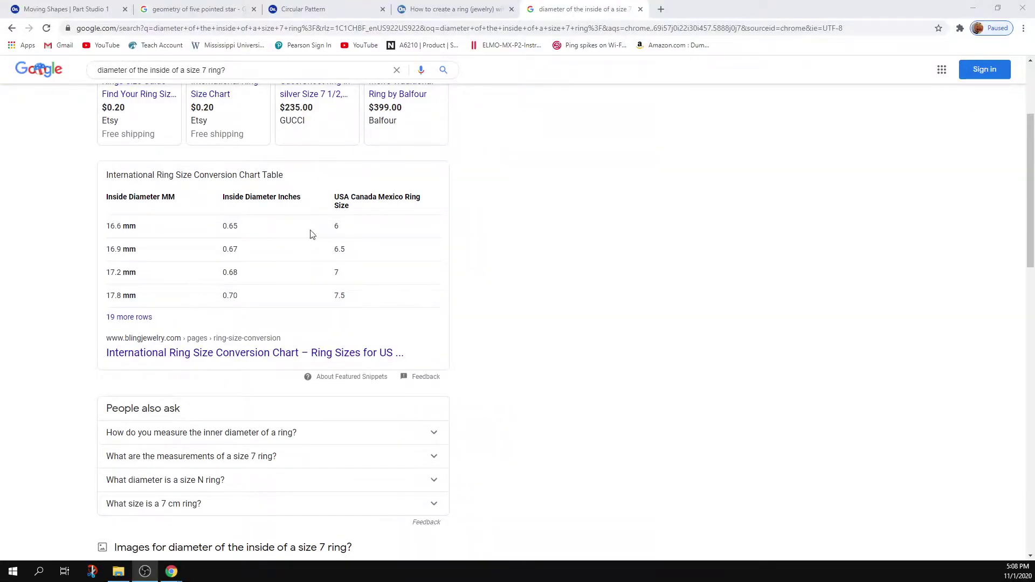
Switch to Onshape and create a new document named "Design Rings".
click(65, 9)
click(26, 65)
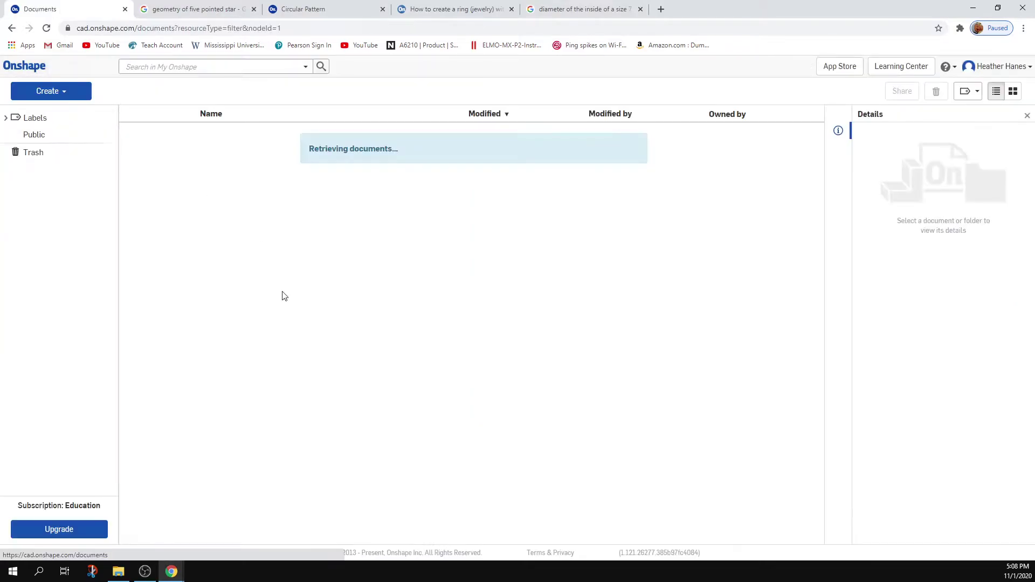
click(47, 90)
click(50, 111)
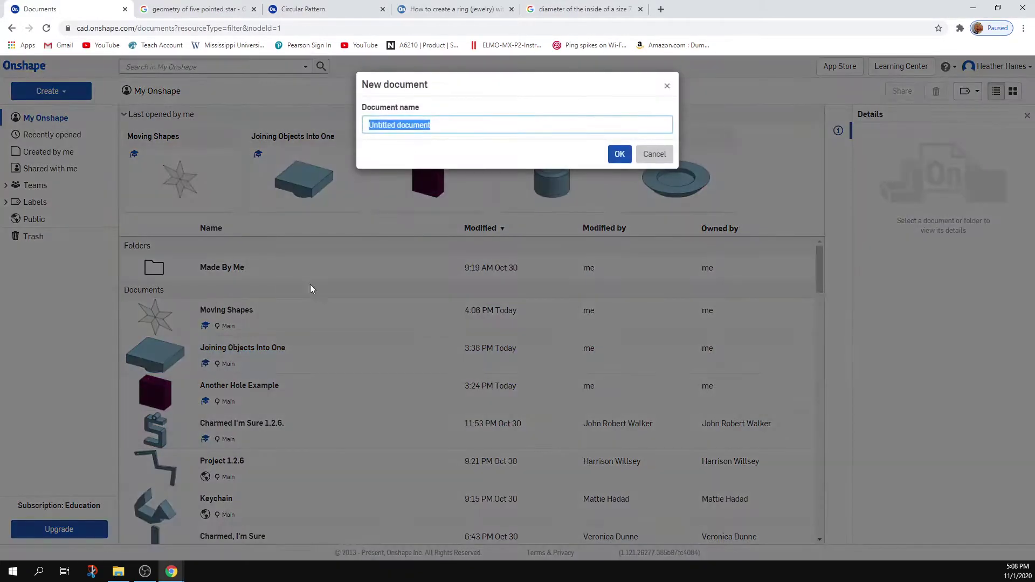
text(Desig)
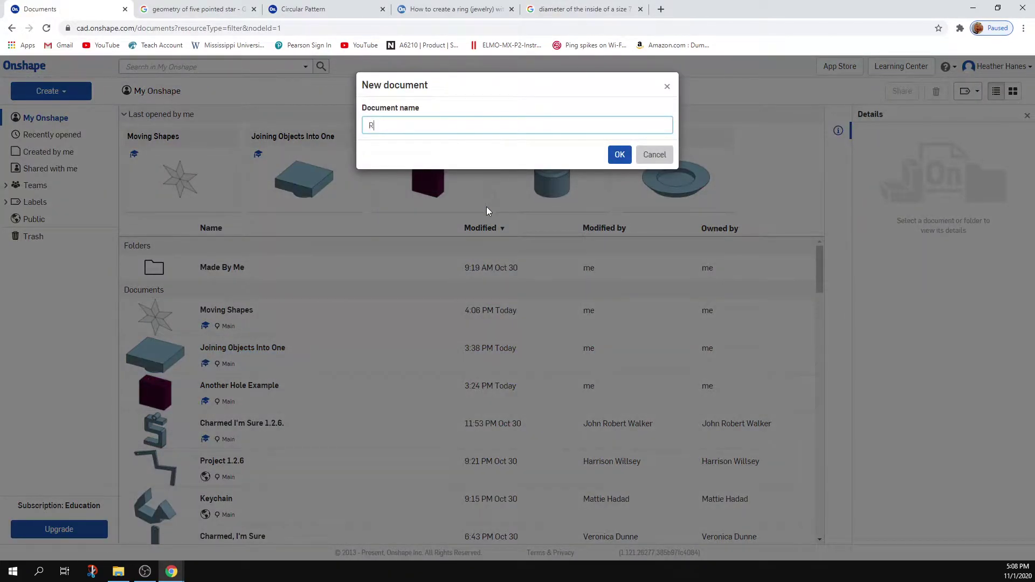
text(n Rings)
key(Return)
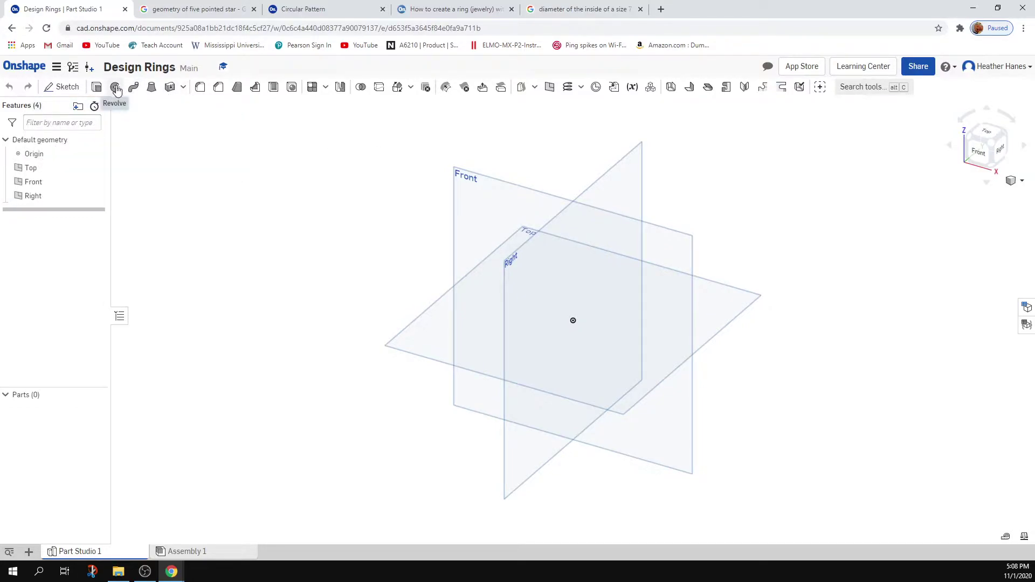
Look up the inside diameter of a US size 7 ring in the ring size conversion chart.
click(588, 5)
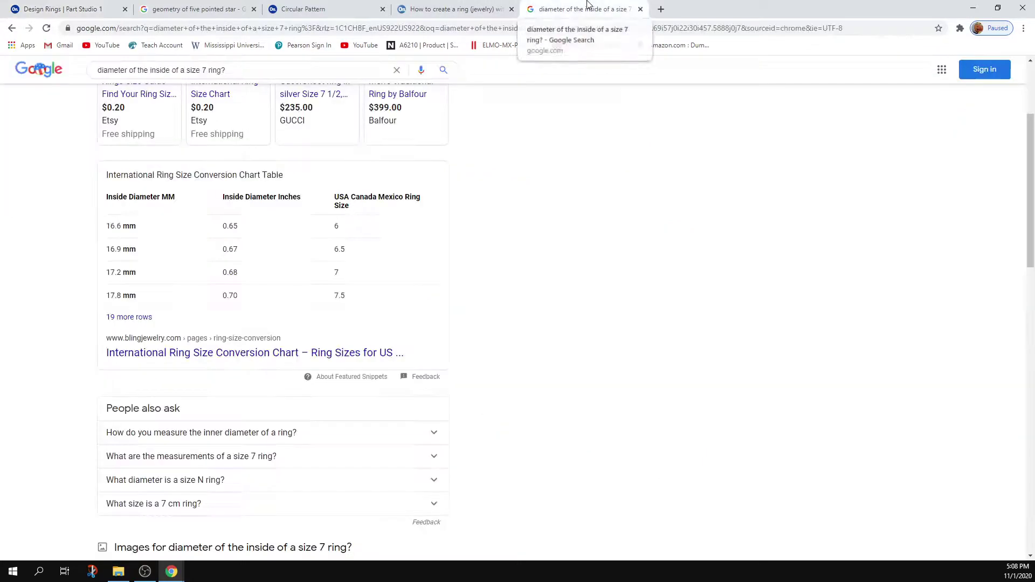
scroll(215, 270, up, 3)
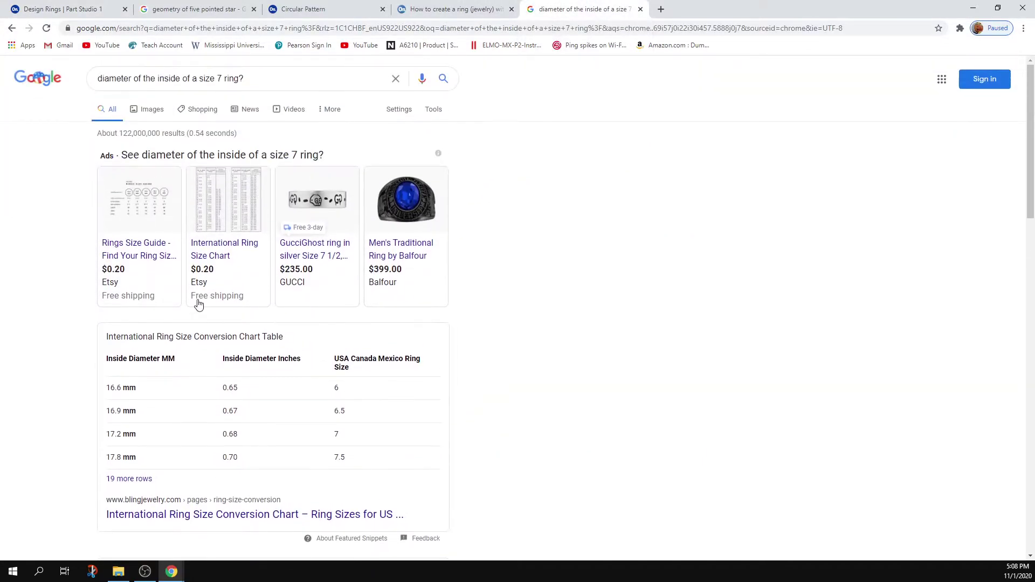
scroll(324, 326, down, 2)
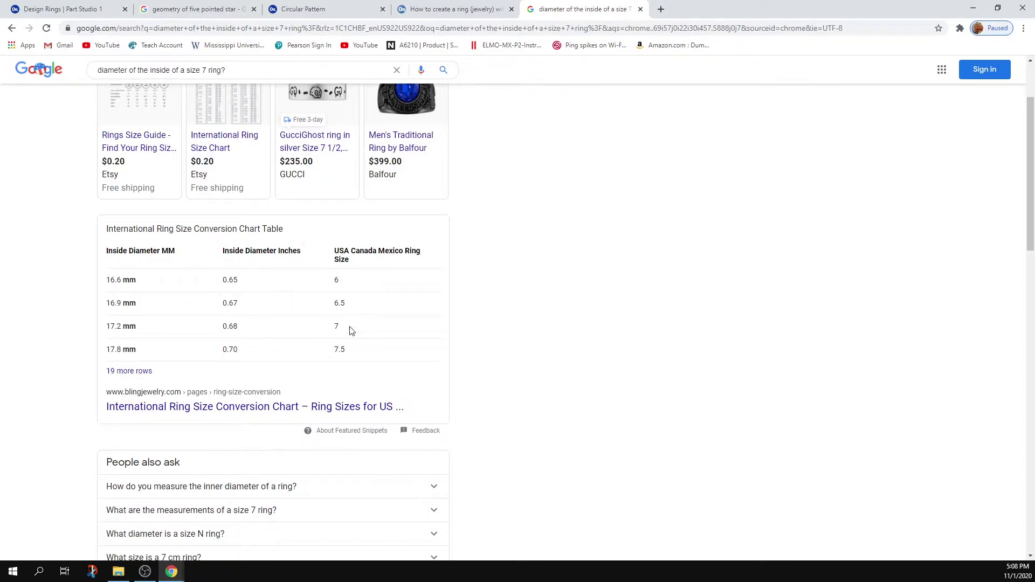
drag(349, 329, 110, 326)
key(ctrl+1)
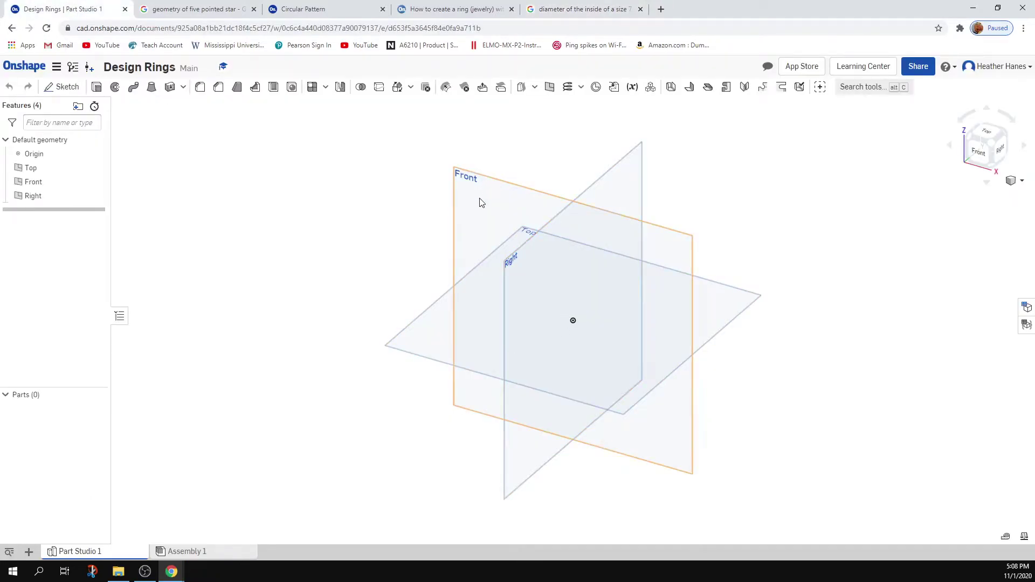
click(481, 202)
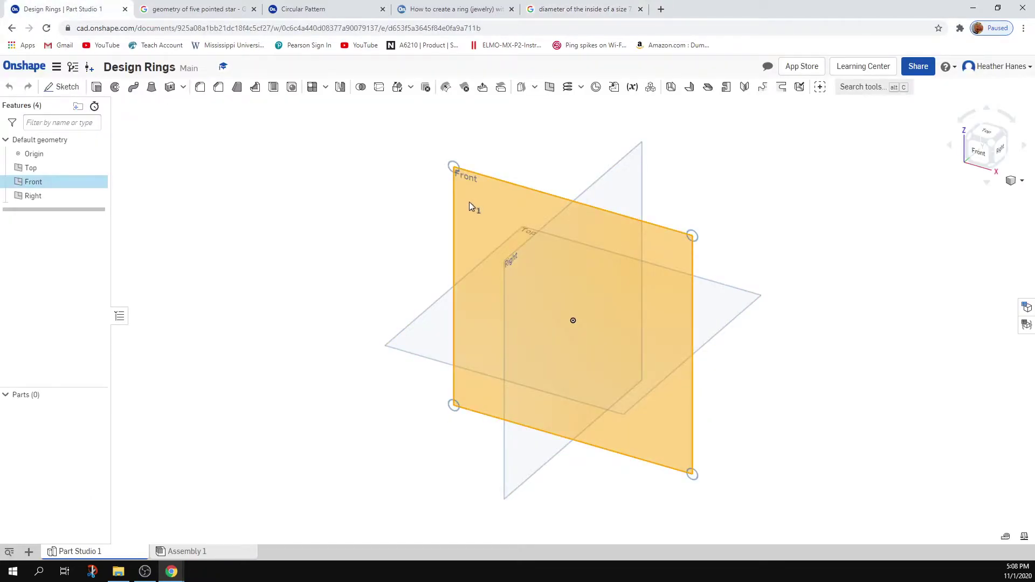
key(n)
click(411, 280)
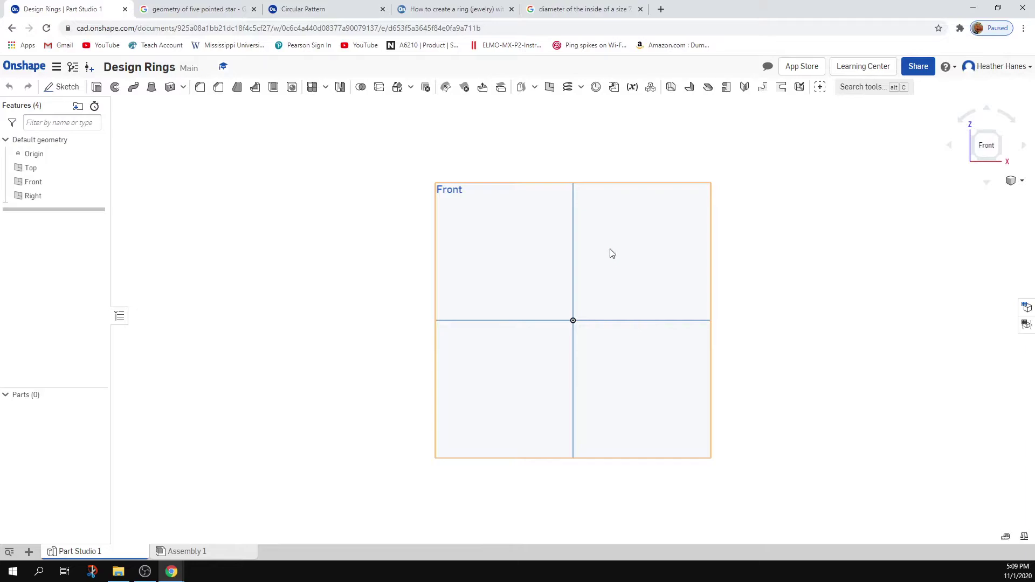
scroll(578, 325, down, 1)
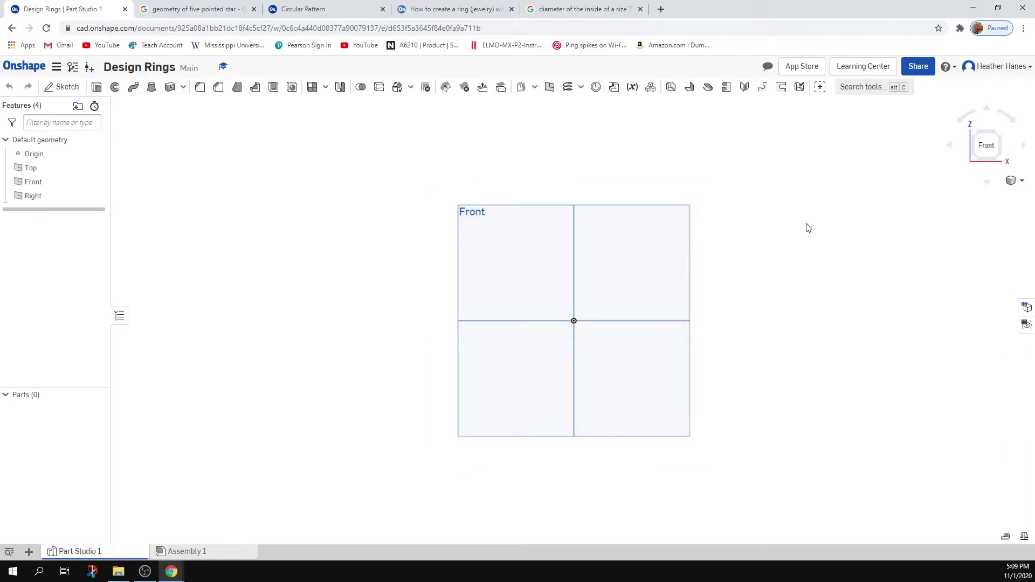
click(1000, 141)
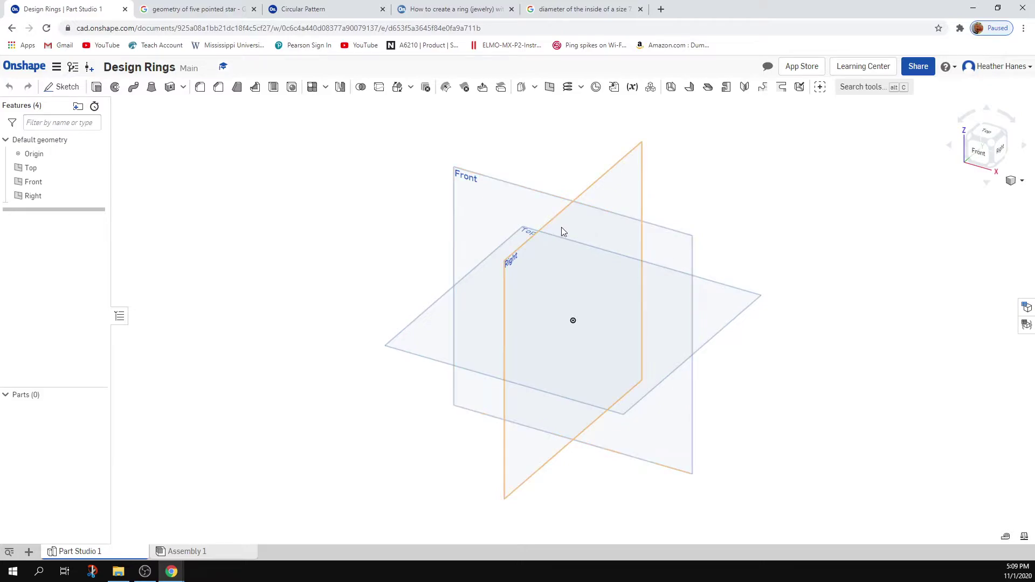
Start a new sketch on the Right plane, viewed face-on.
click(561, 229)
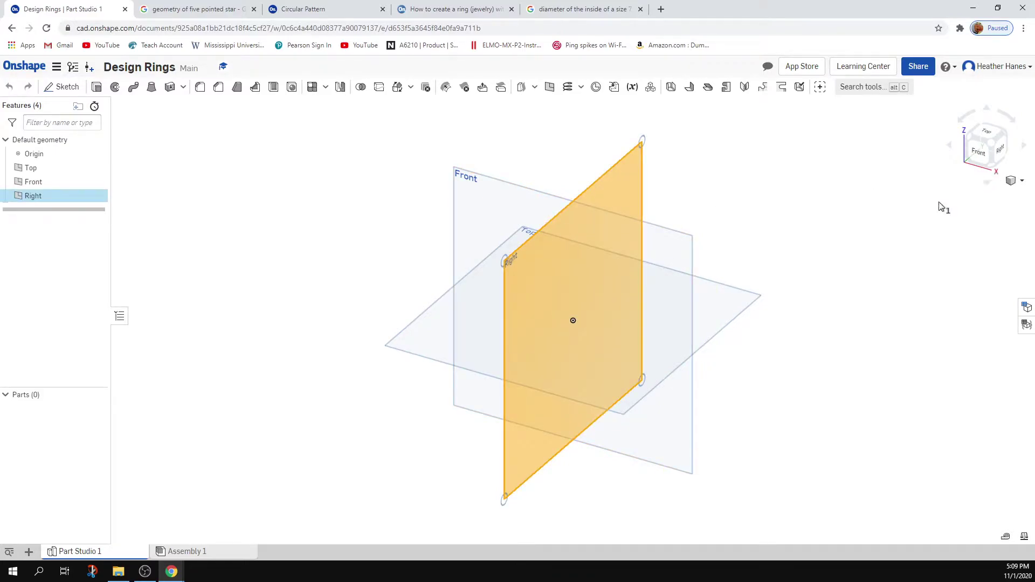
key(n)
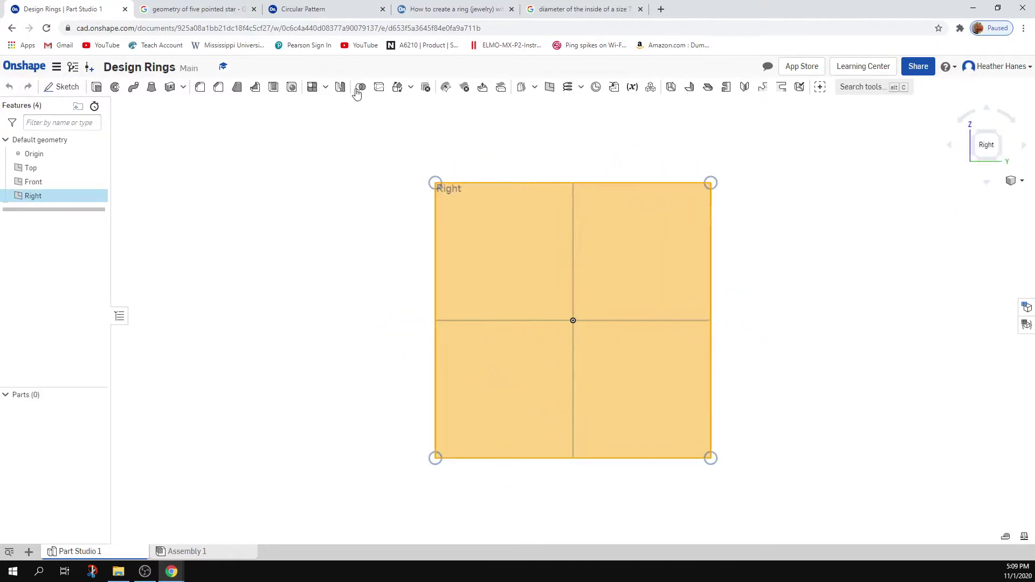
click(60, 87)
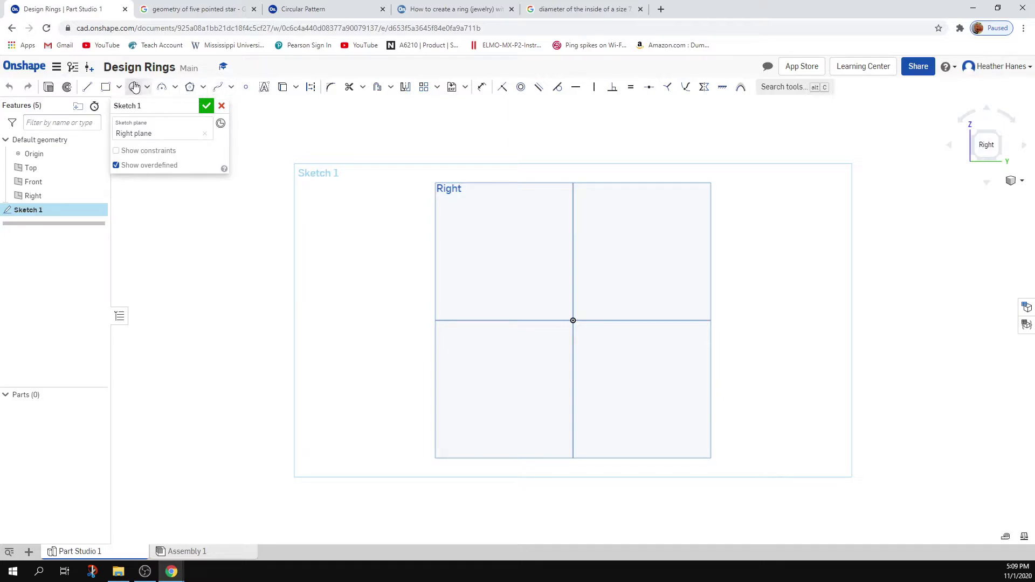
Sketch a horizontal ellipse about 1.26 in wide, centred on the vertical axis above the origin.
click(218, 87)
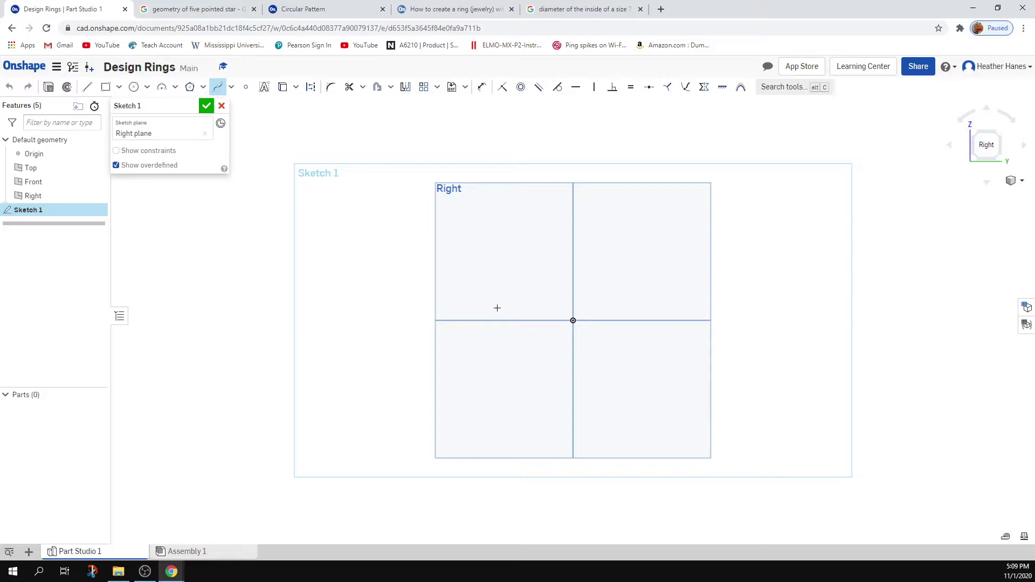
click(146, 88)
click(156, 141)
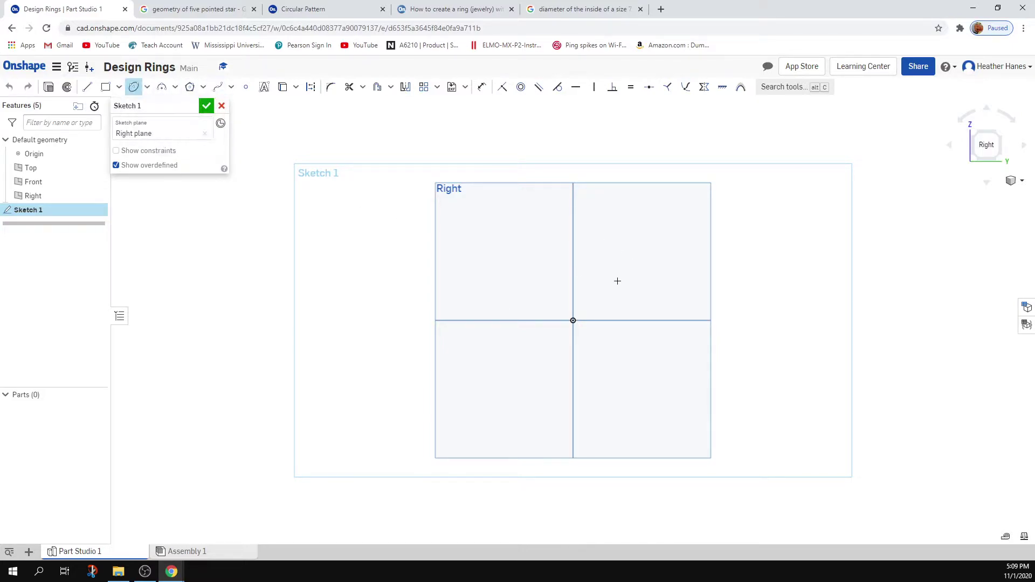
click(573, 249)
click(601, 253)
click(573, 238)
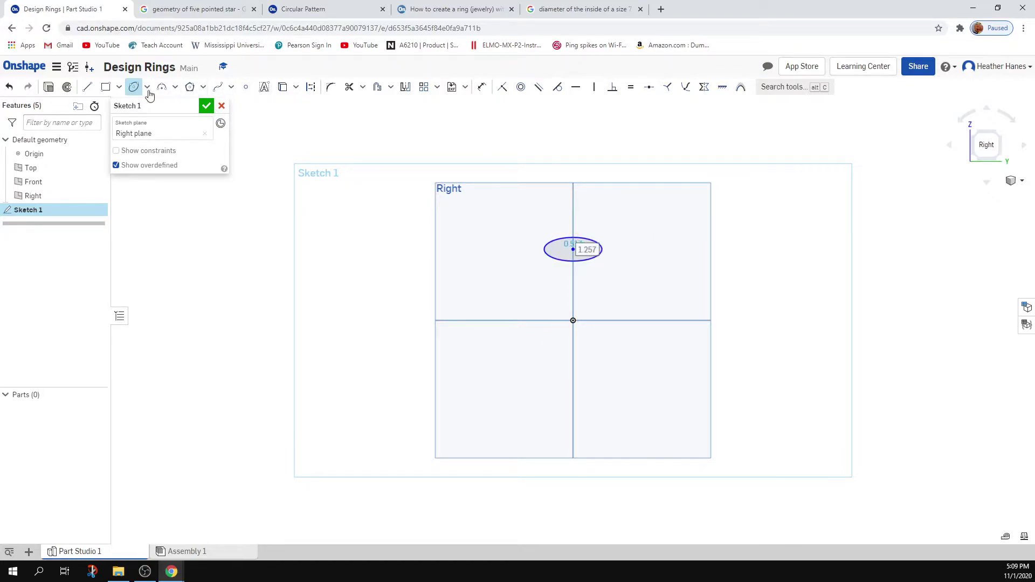
click(134, 87)
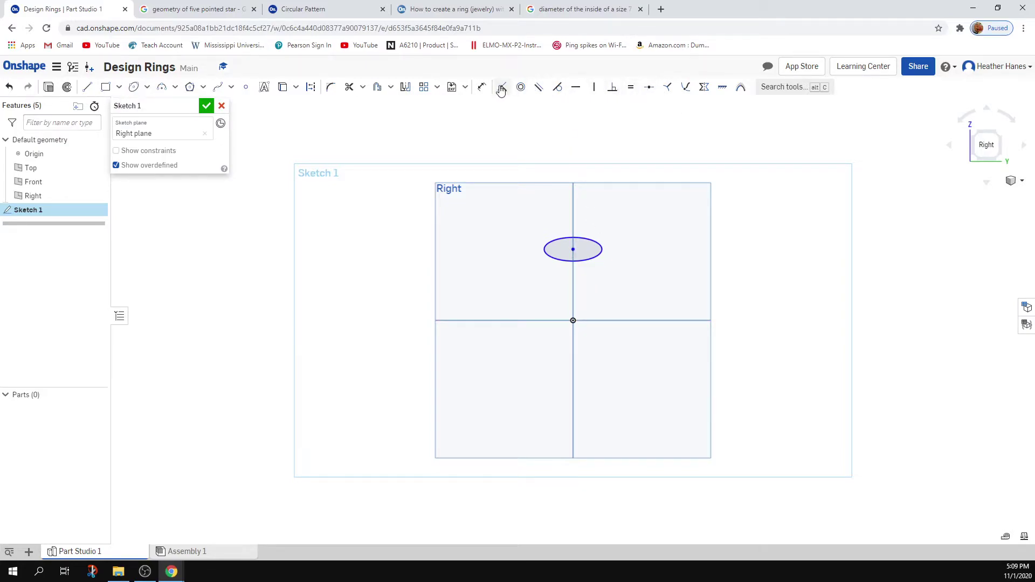
Dimension the vertical distance from the ellipse's centre to the origin as 0.4 in.
click(481, 87)
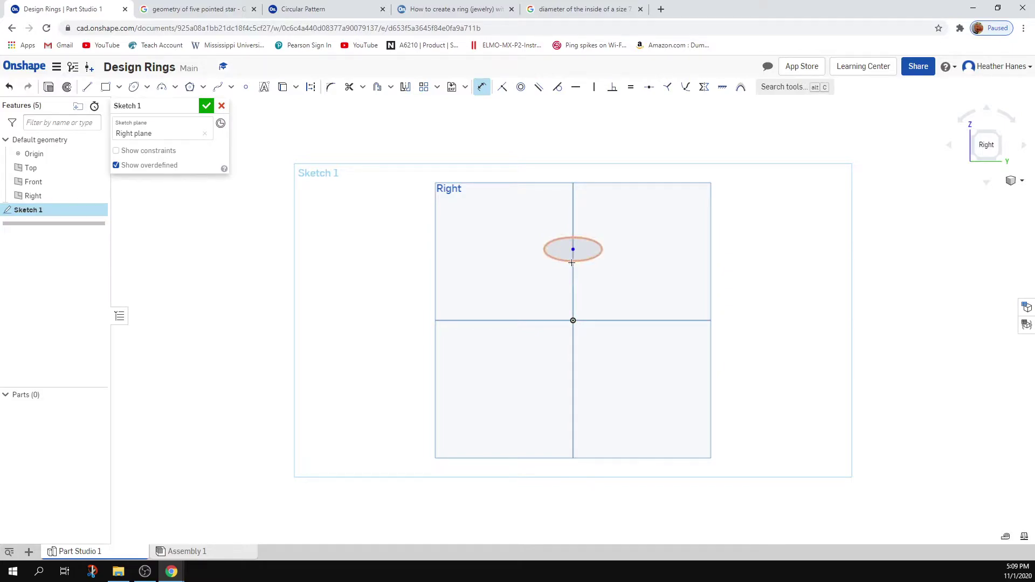
click(571, 262)
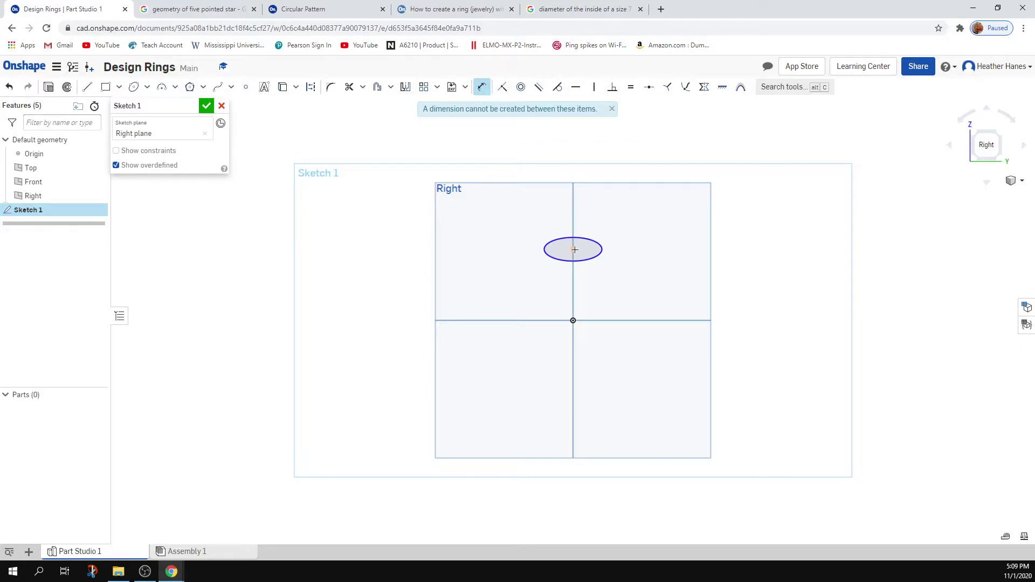
click(573, 320)
click(599, 289)
key(BackSpace)
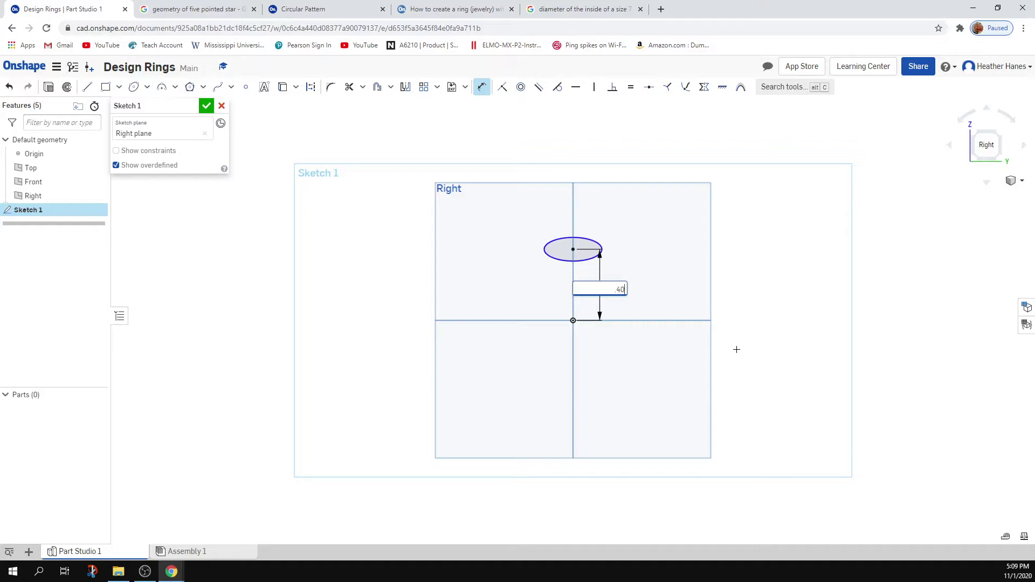
key(Return)
Dimension the ellipse's vertical minor axis as 0.12 in.
scroll(582, 302, up, 3)
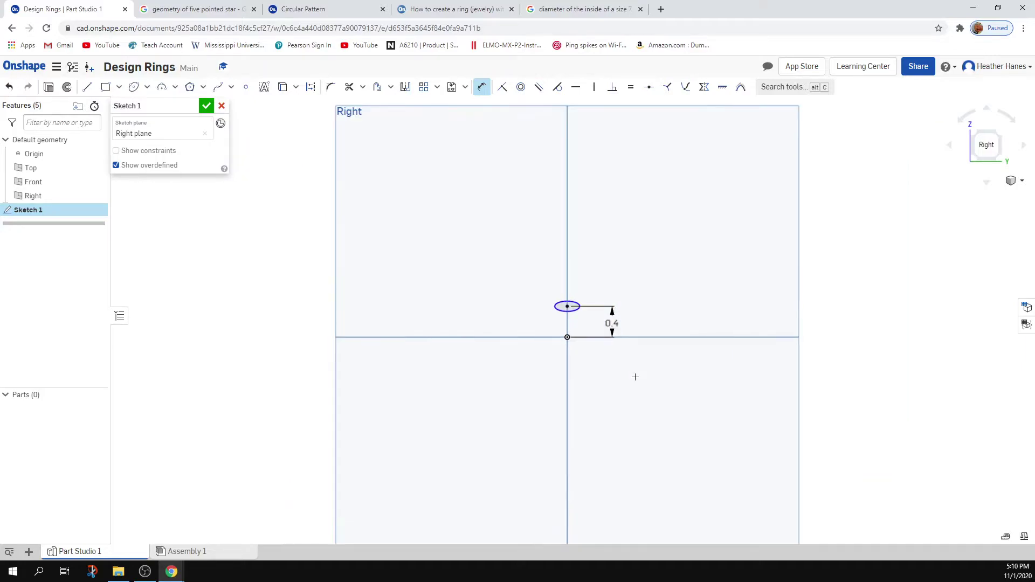
scroll(635, 377, up, 8)
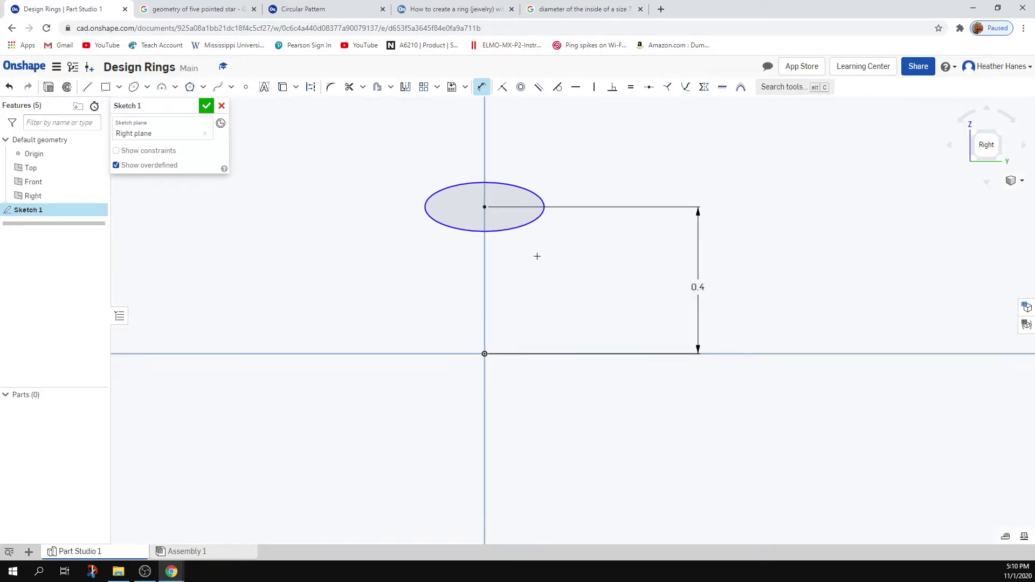
scroll(536, 256, up, 1)
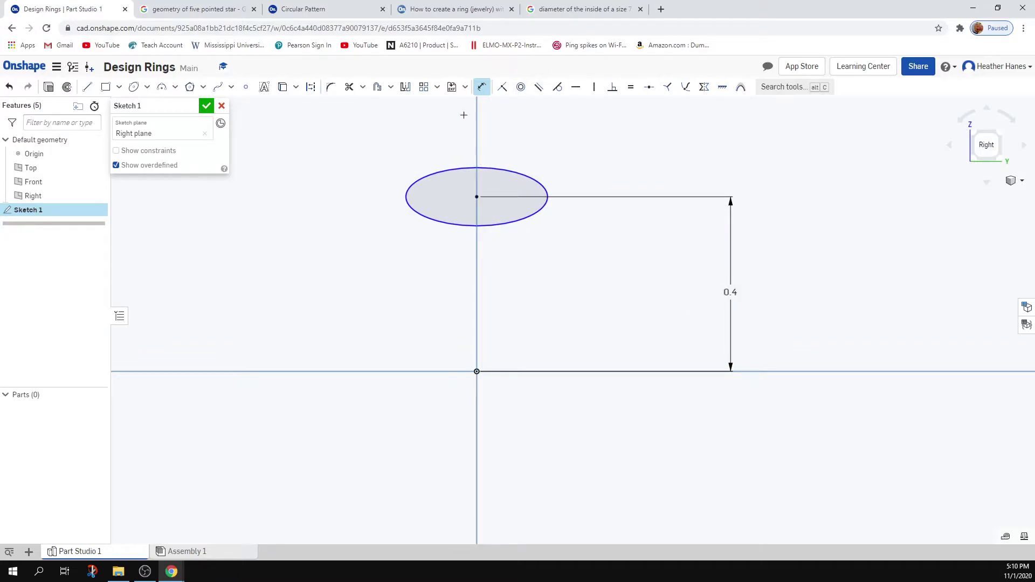
click(485, 168)
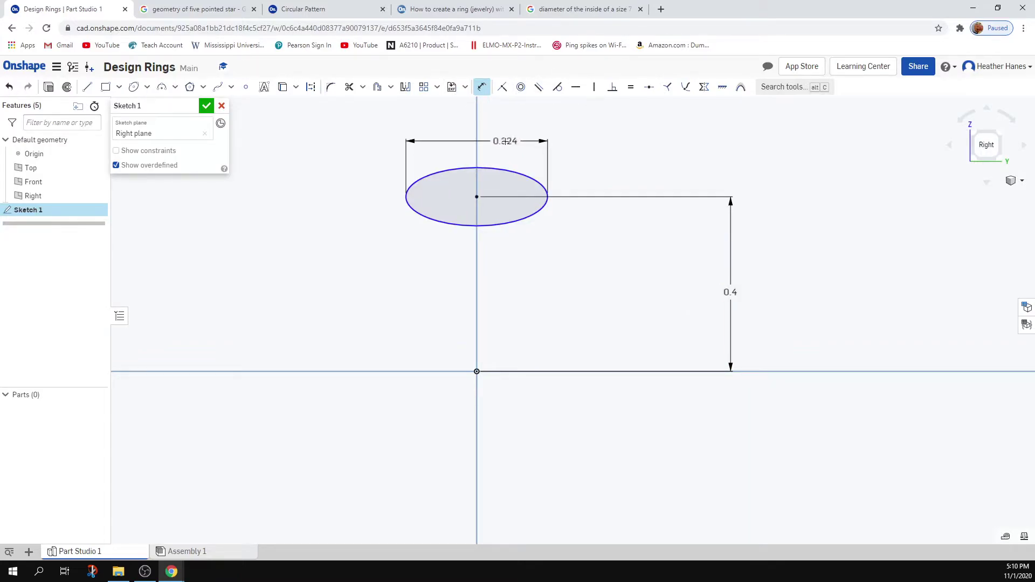
key(Escape)
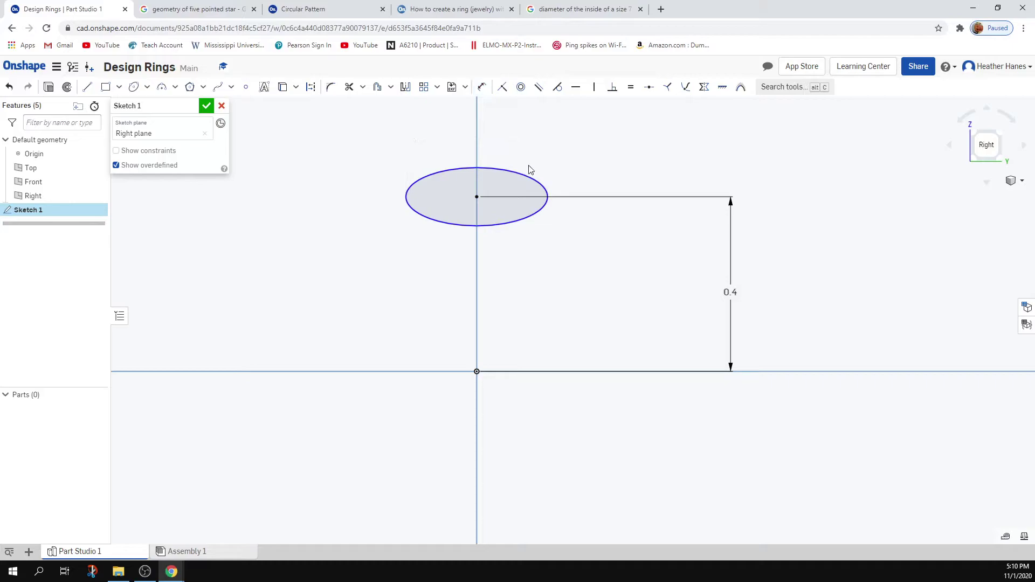
click(481, 88)
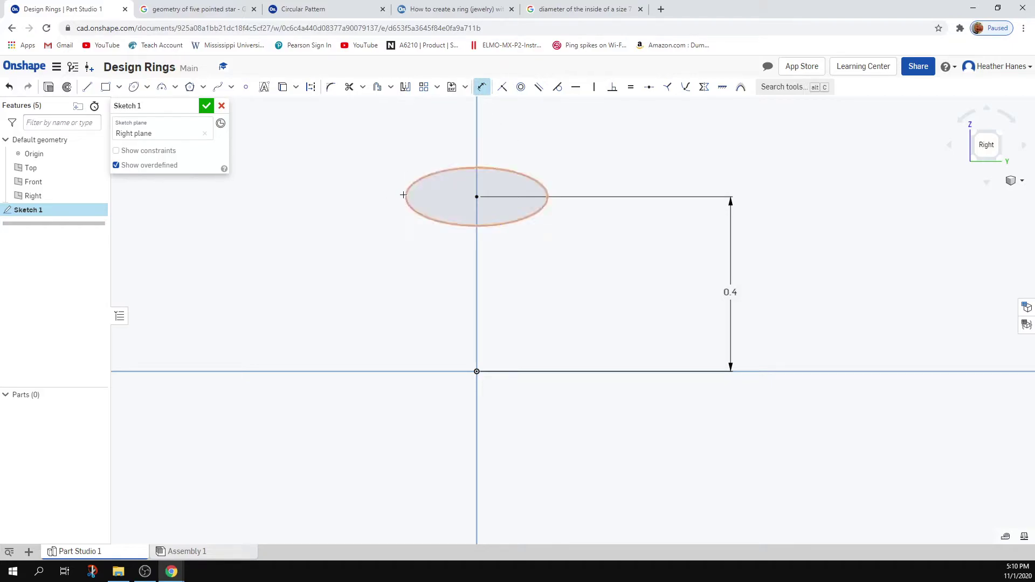
click(406, 195)
click(356, 193)
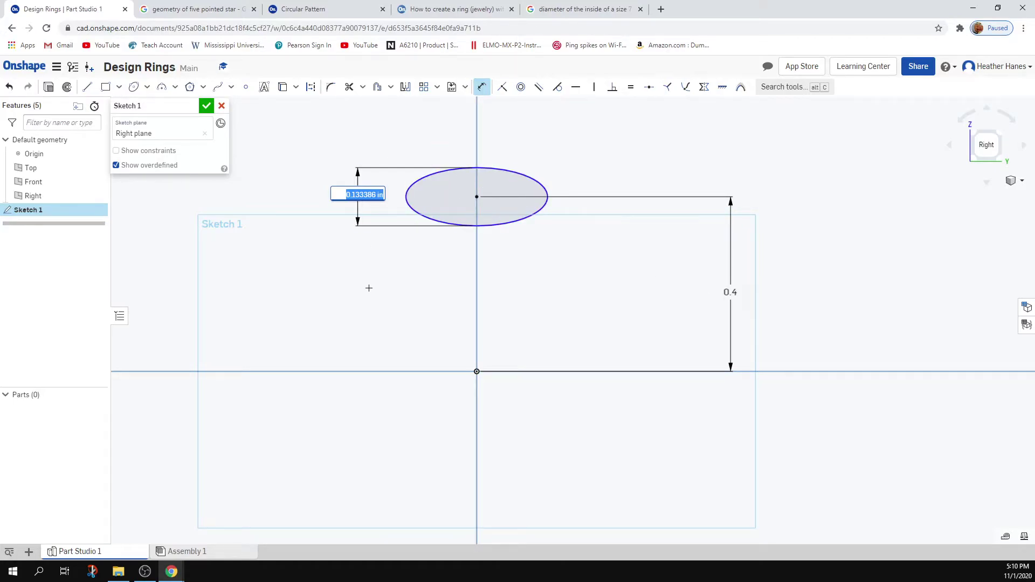
text(12)
key(Return)
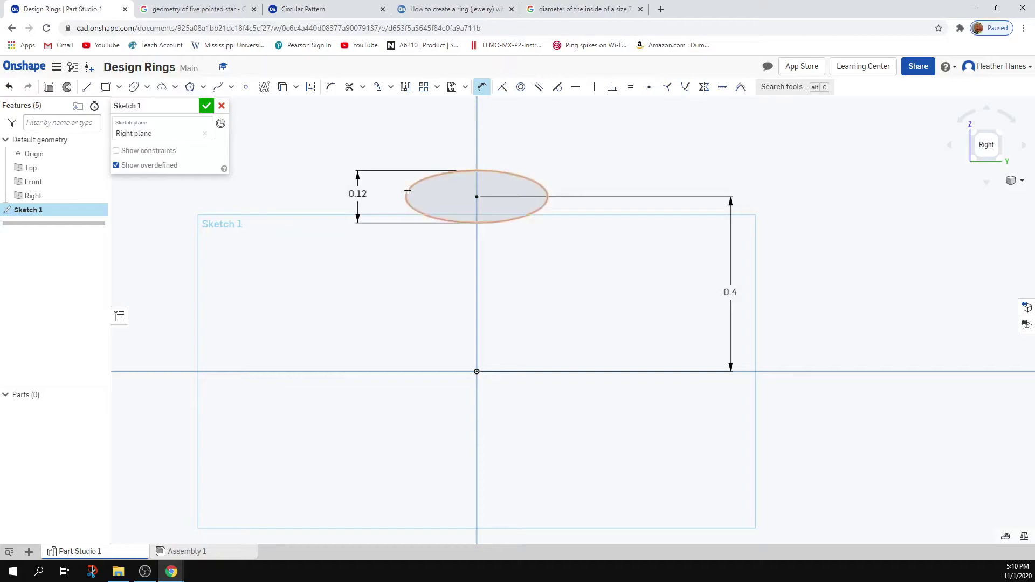
Dimension the ellipse's horizontal major axis as 0.25 in and finish the sketch.
click(483, 170)
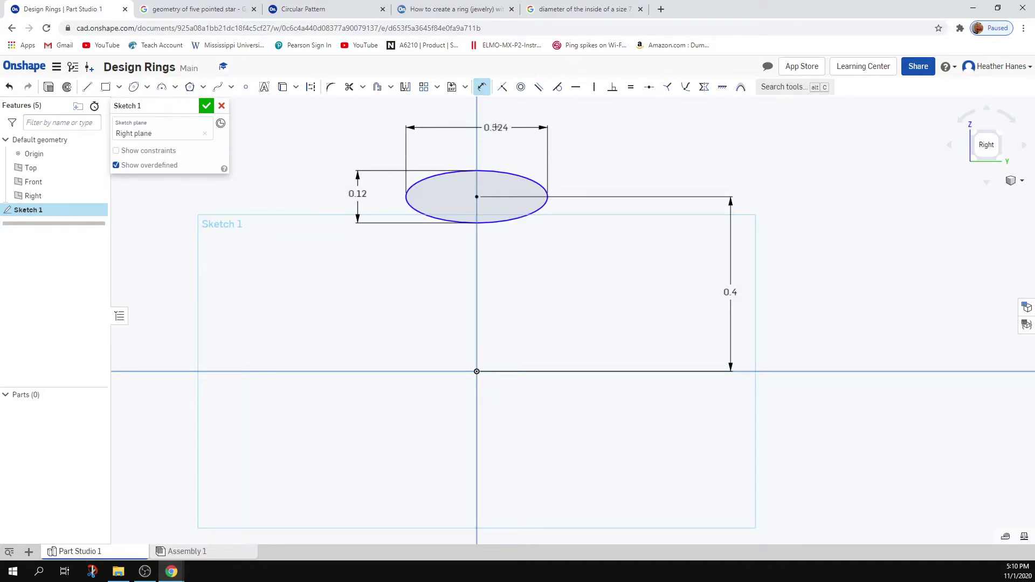
click(489, 120)
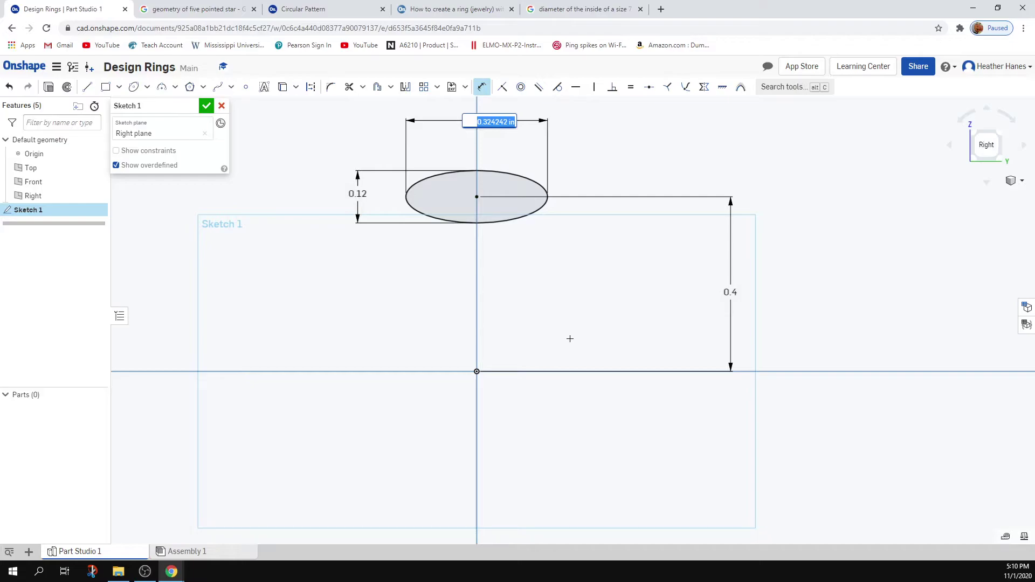
text(0.25)
key(Return)
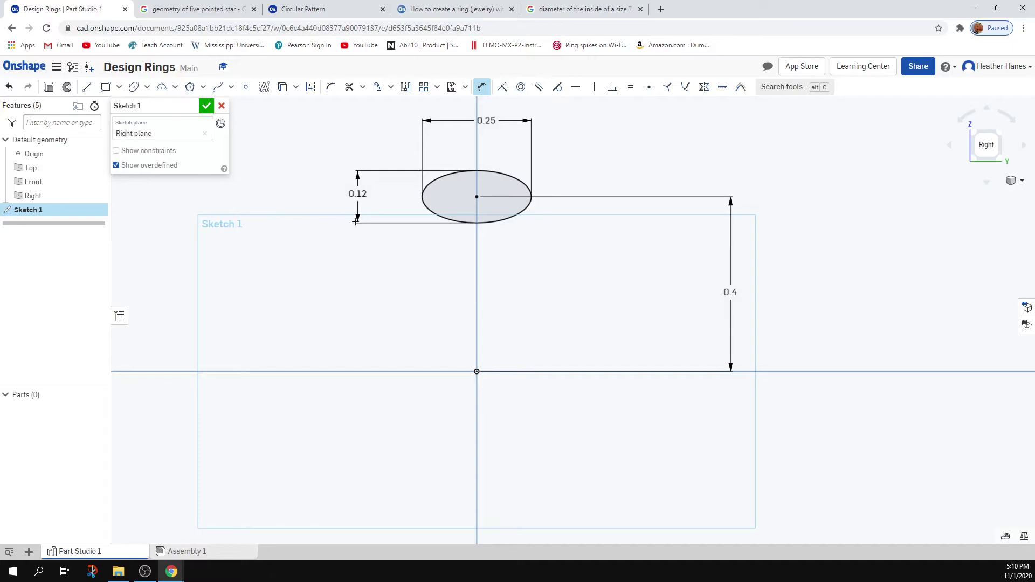
click(207, 106)
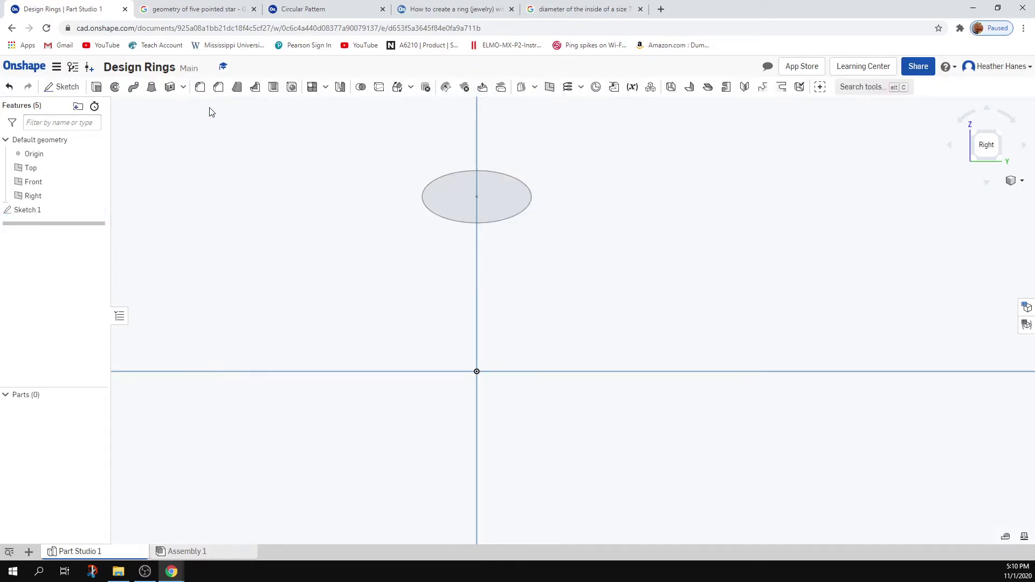
scroll(474, 442, down, 1)
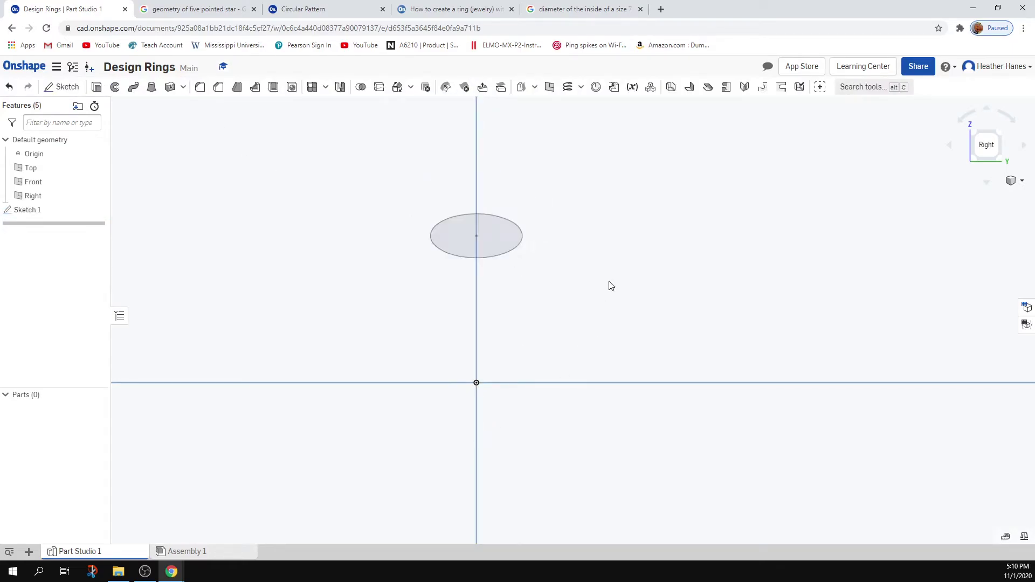
click(974, 138)
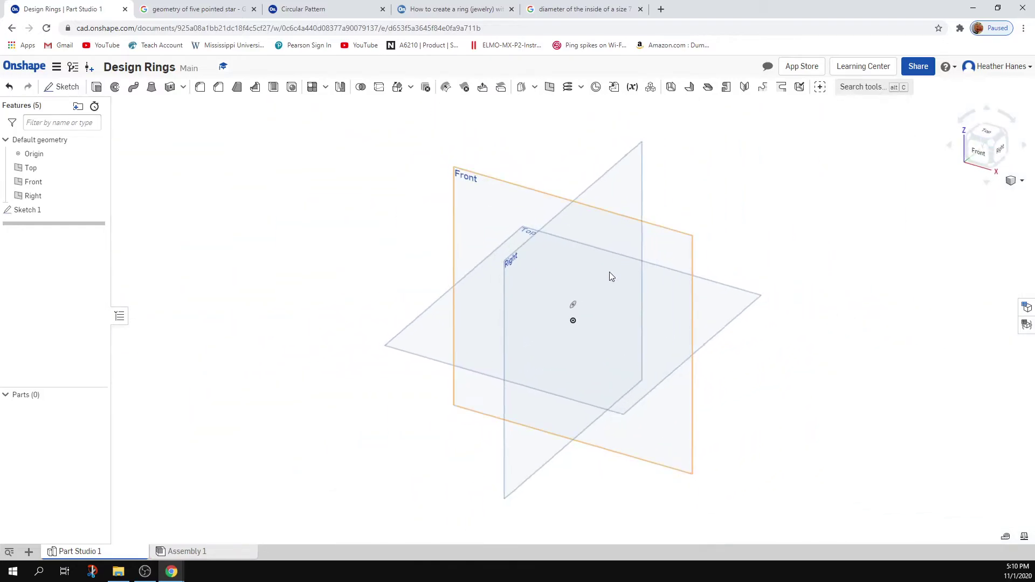
scroll(572, 315, up, 3)
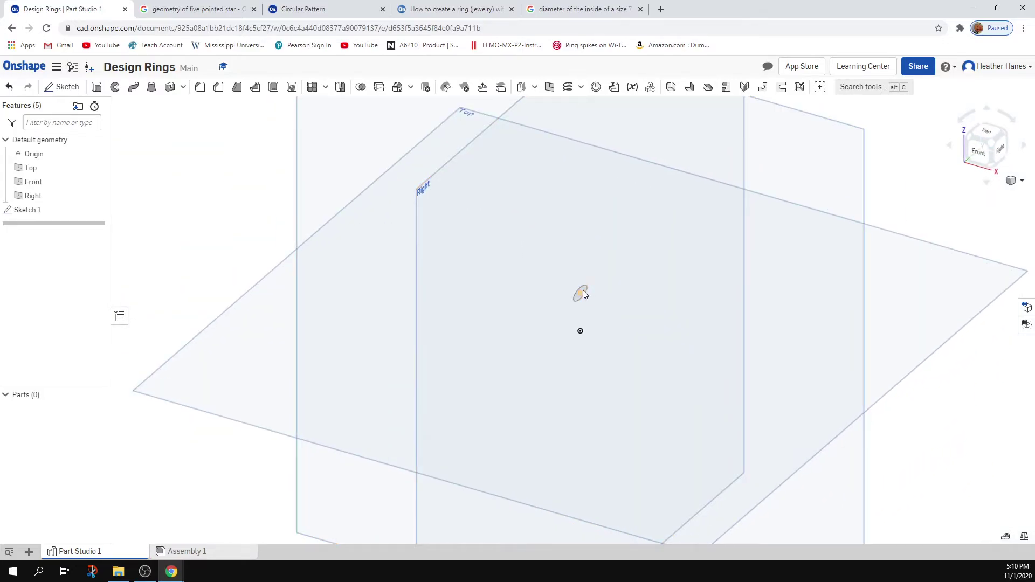
scroll(582, 297, up, 4)
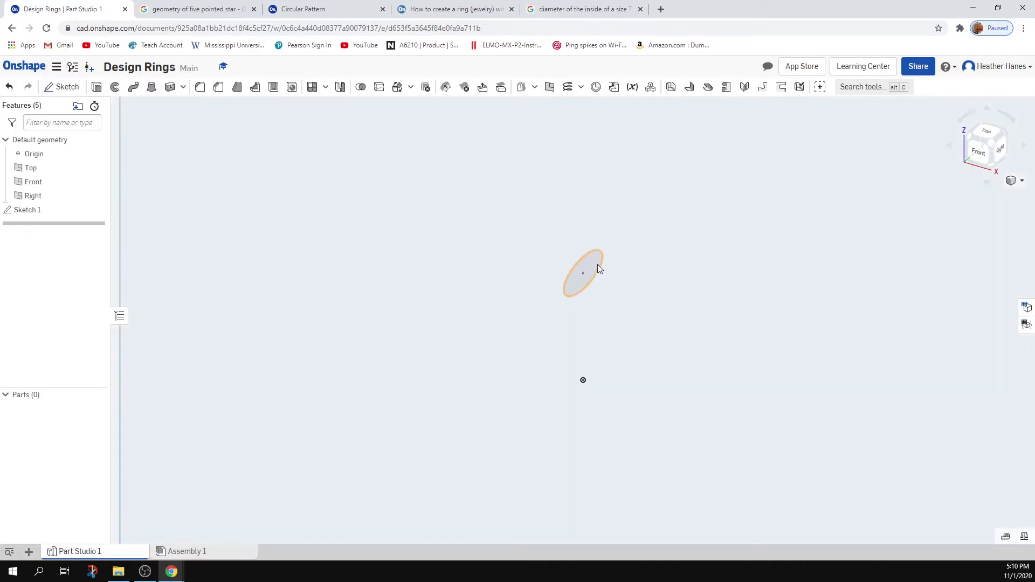
click(588, 269)
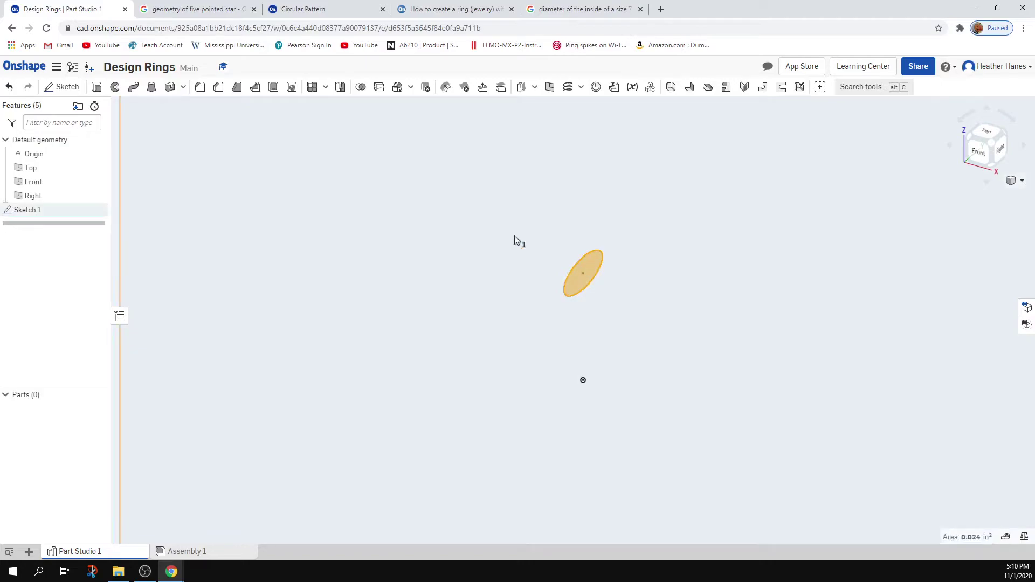
click(114, 88)
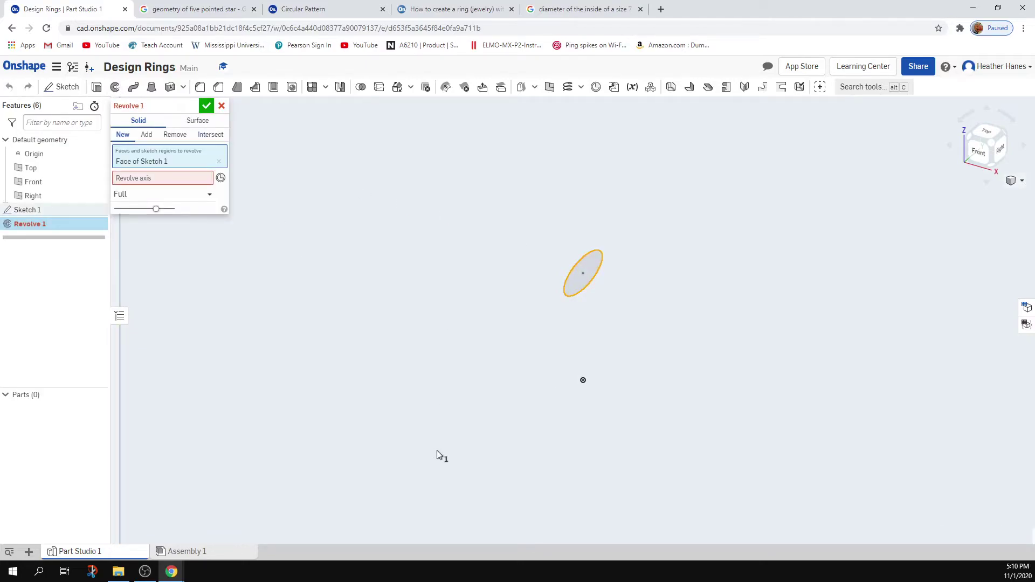
scroll(589, 469, down, 4)
right_drag(705, 438, 713, 475)
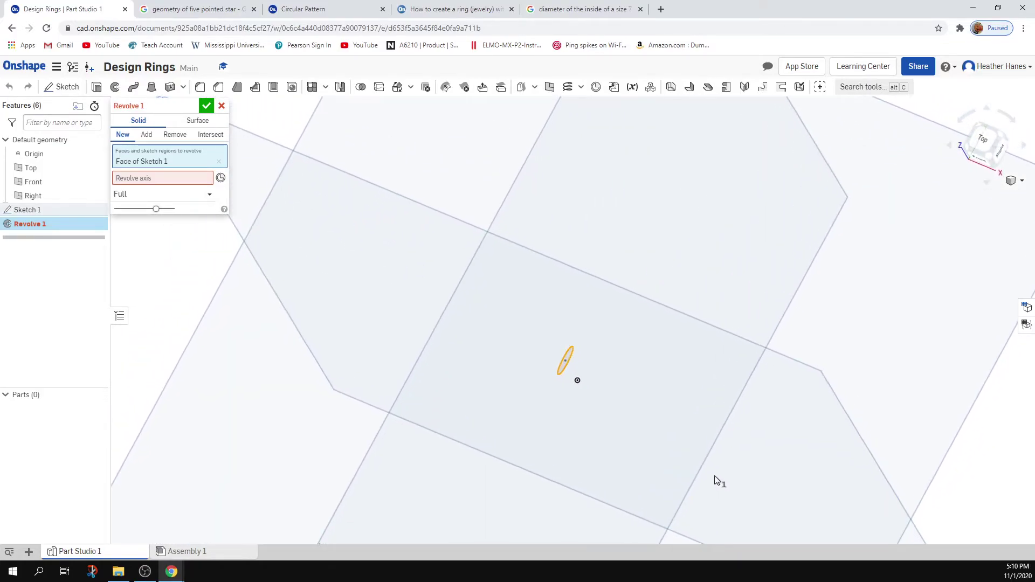
click(221, 106)
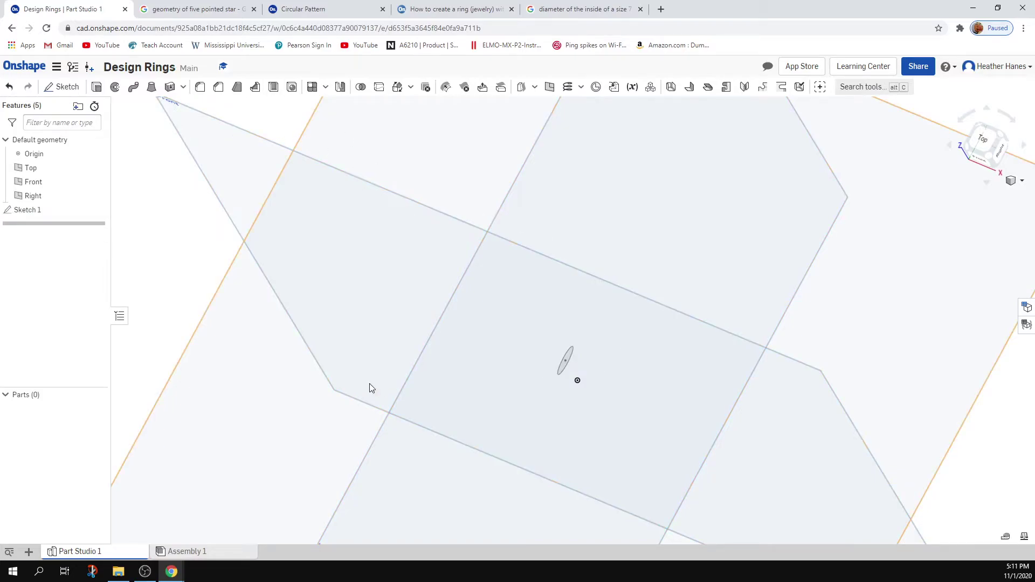
Sketch a line about 1.42 in long on the Top plane, running along the vertical axis through the origin, and finish the sketch.
click(231, 437)
key(n)
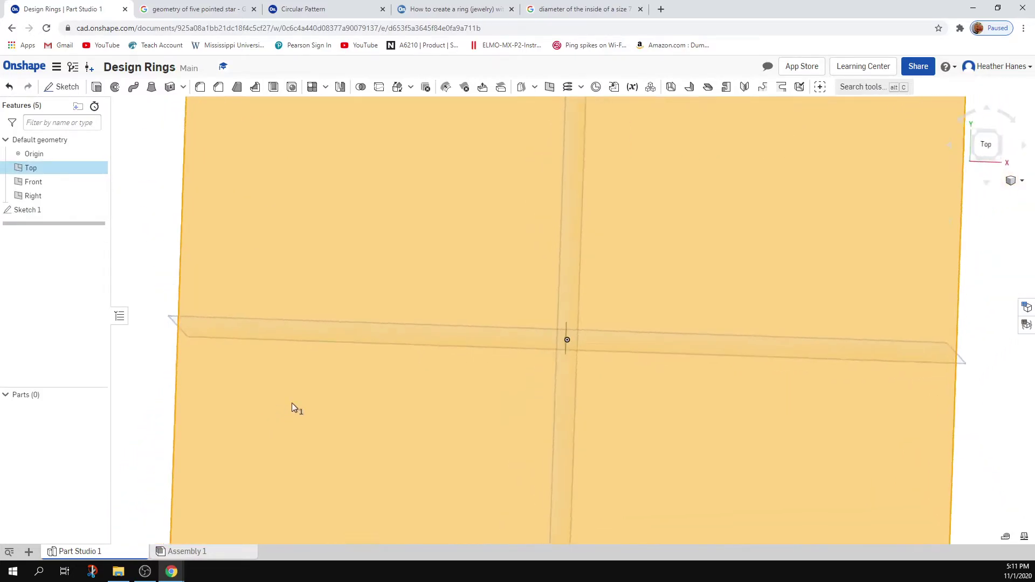
click(48, 88)
click(88, 87)
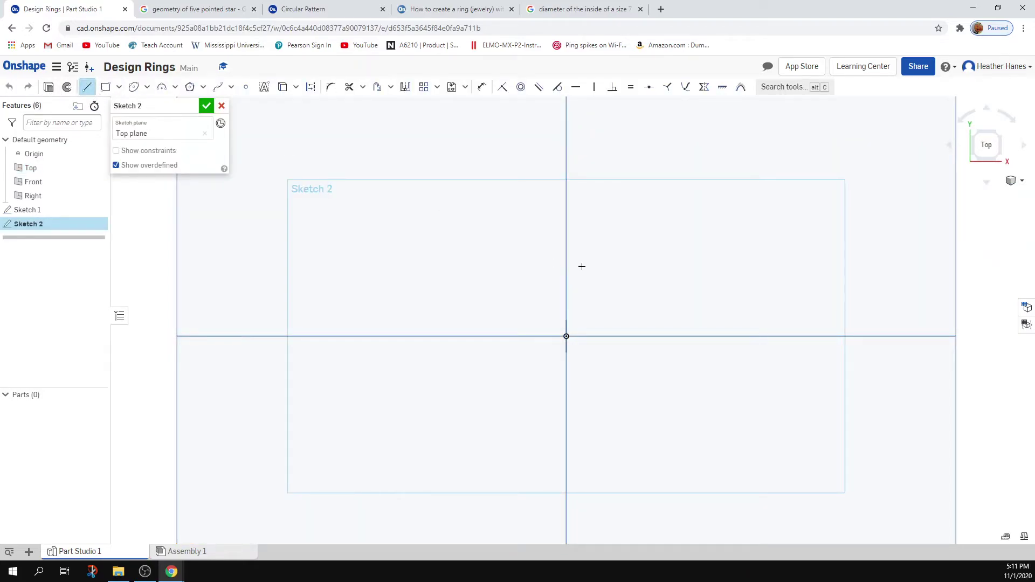
click(564, 245)
click(564, 429)
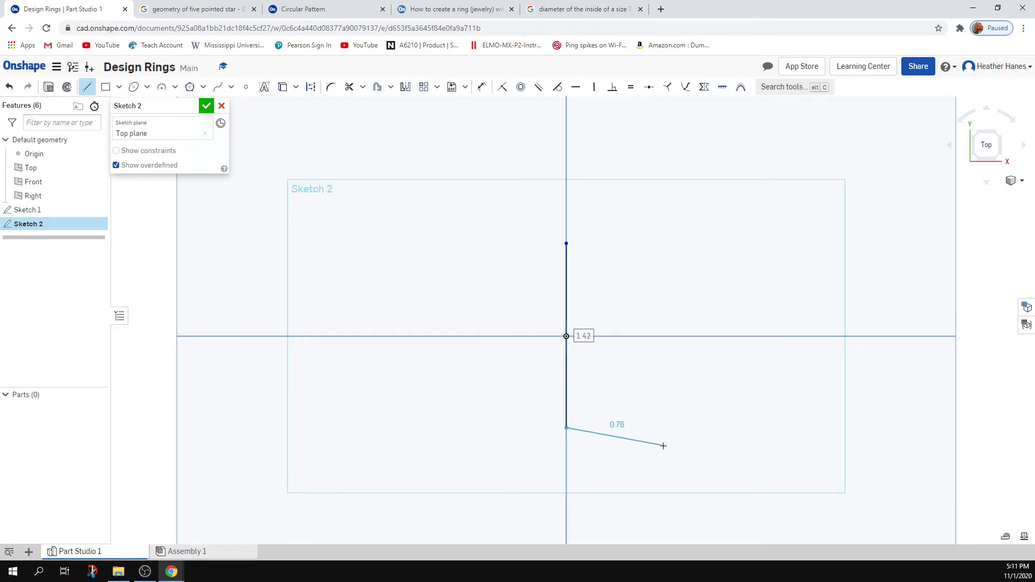
right_drag(665, 446, 620, 401)
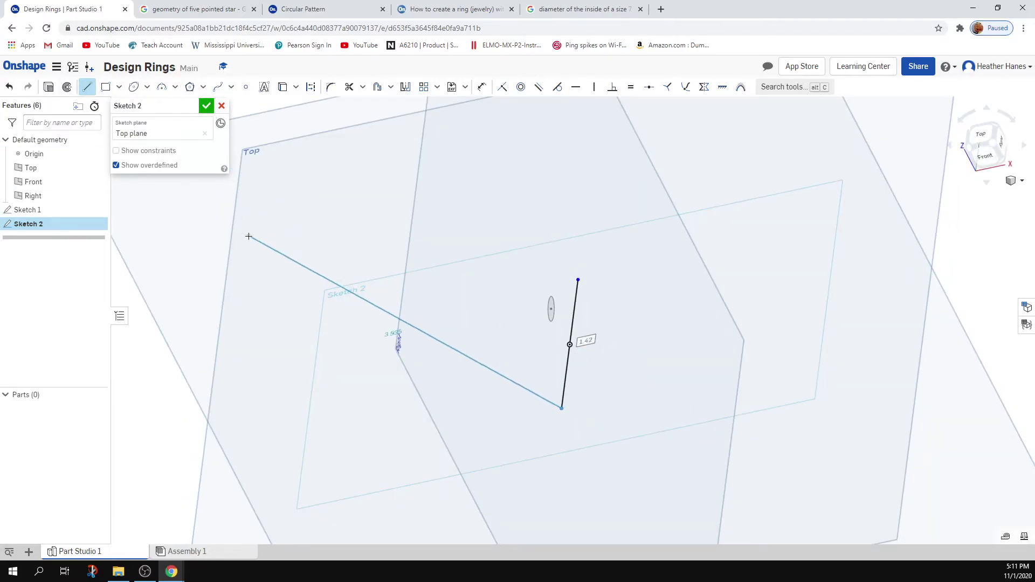
key(Escape)
click(206, 105)
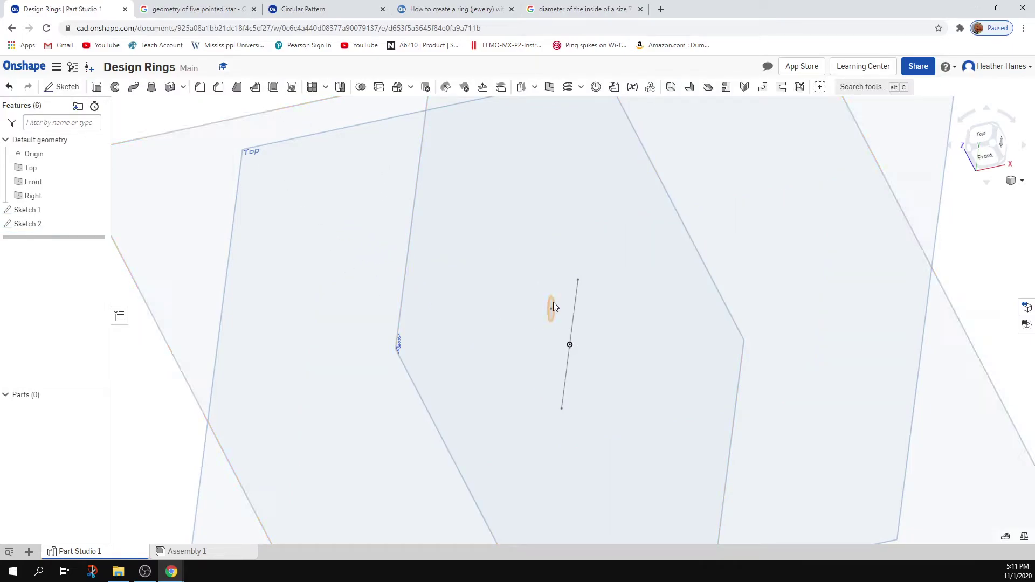
Revolve the elliptical profile as a new solid a full turn around the line sketched on the Top plane.
right_drag(619, 321, 531, 297)
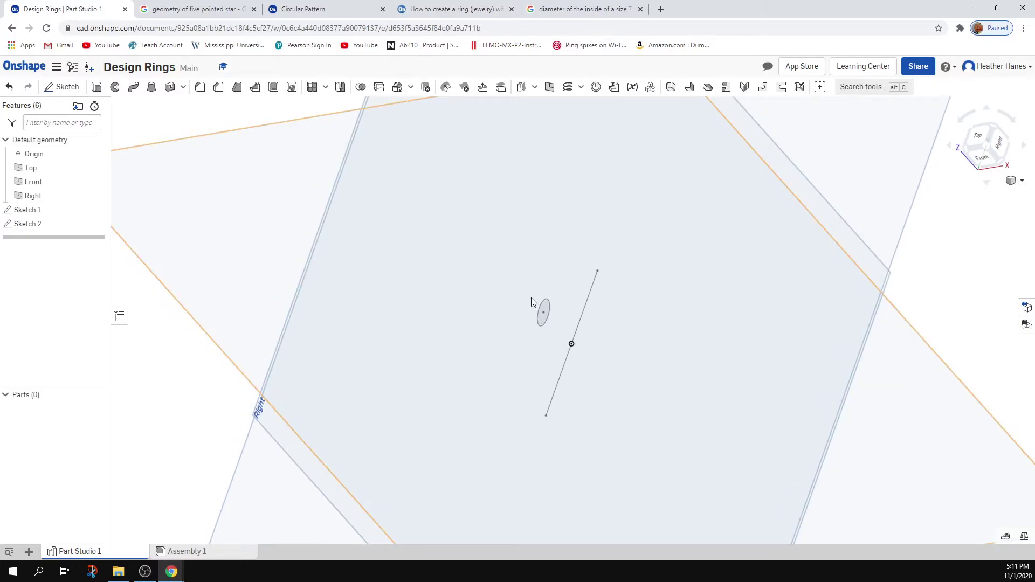
click(545, 312)
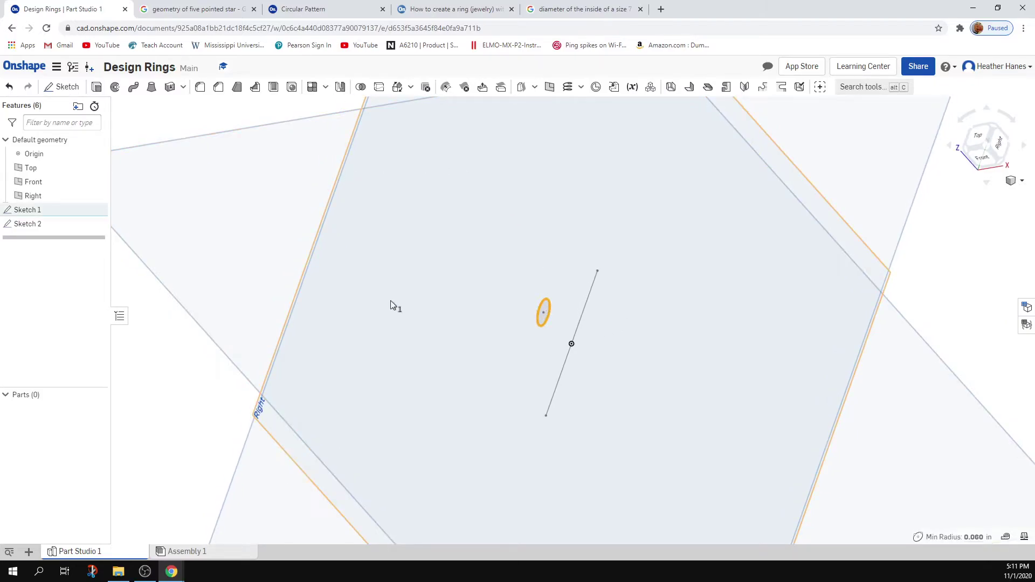
click(859, 331)
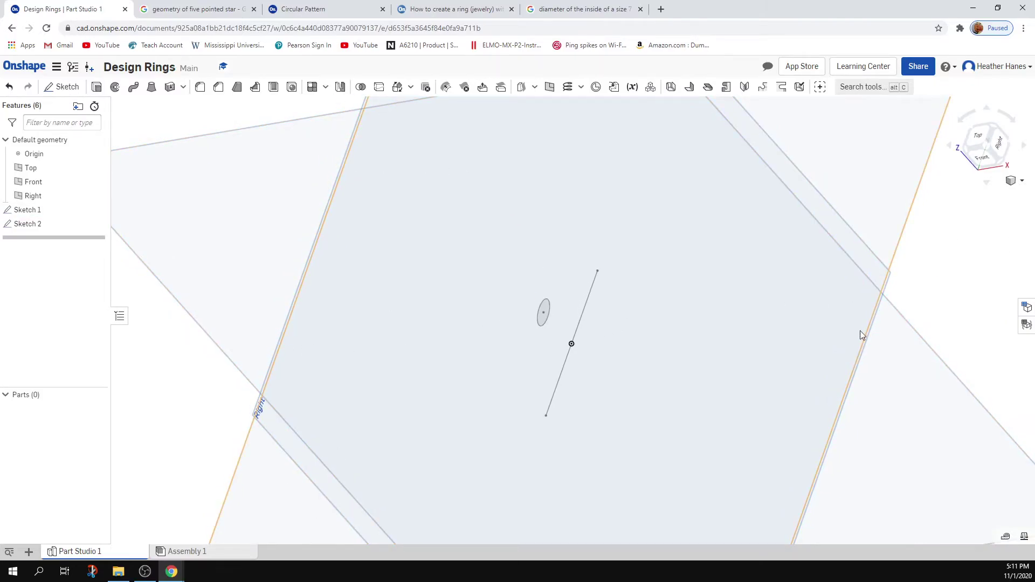
right_drag(859, 331, 791, 354)
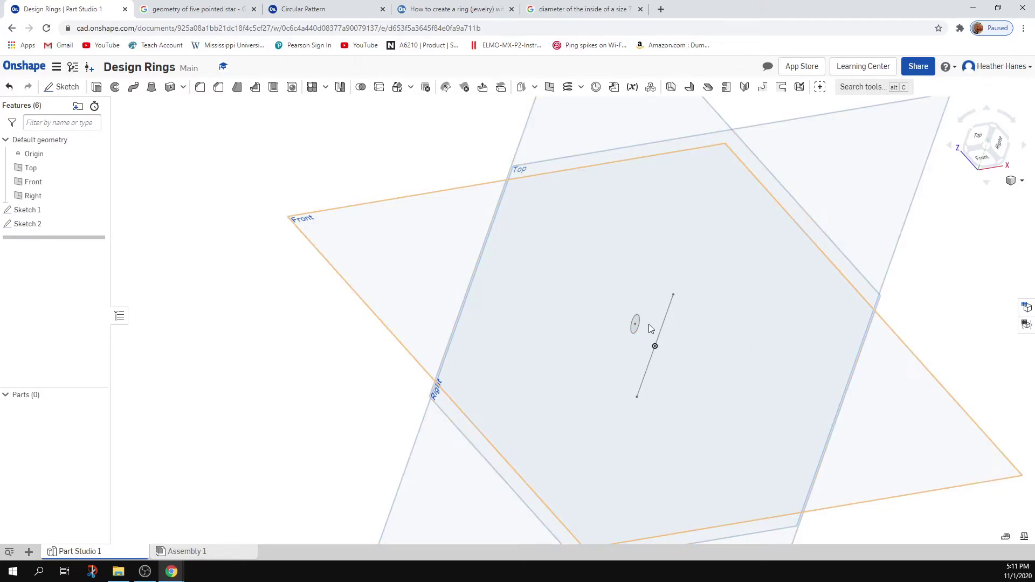
scroll(627, 350, down, 3)
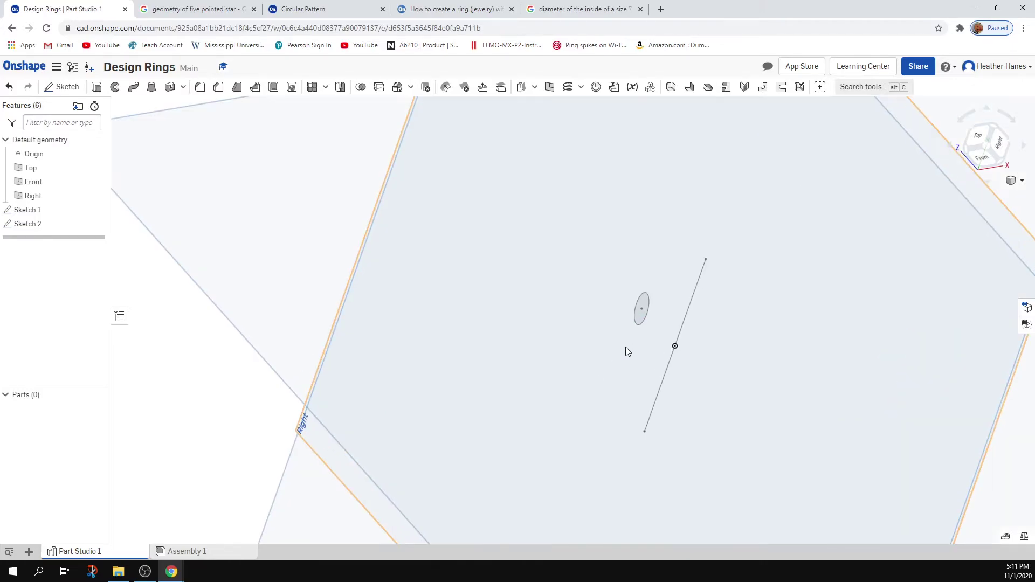
click(646, 300)
click(115, 86)
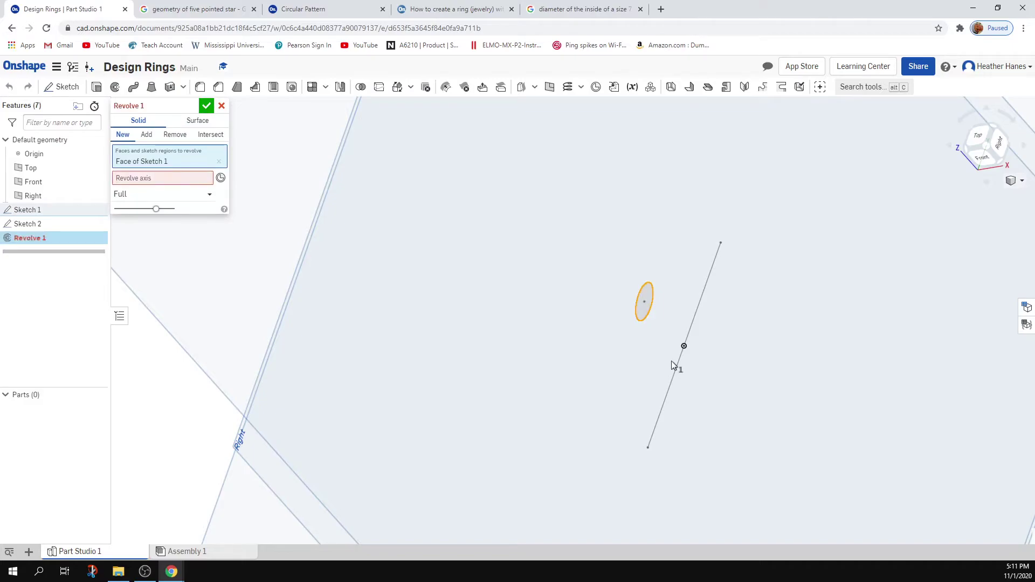
scroll(674, 372, up, 4)
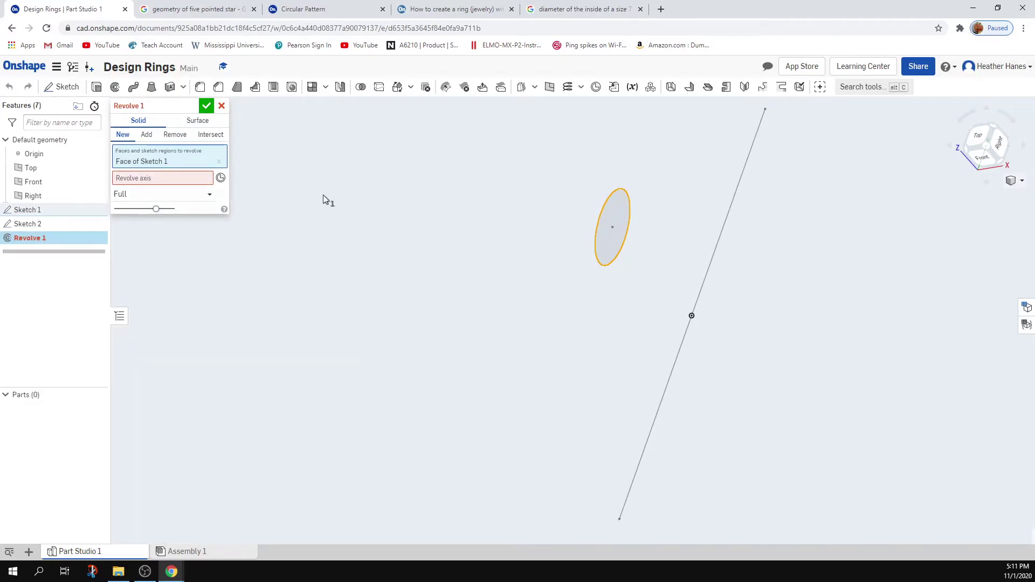
click(154, 185)
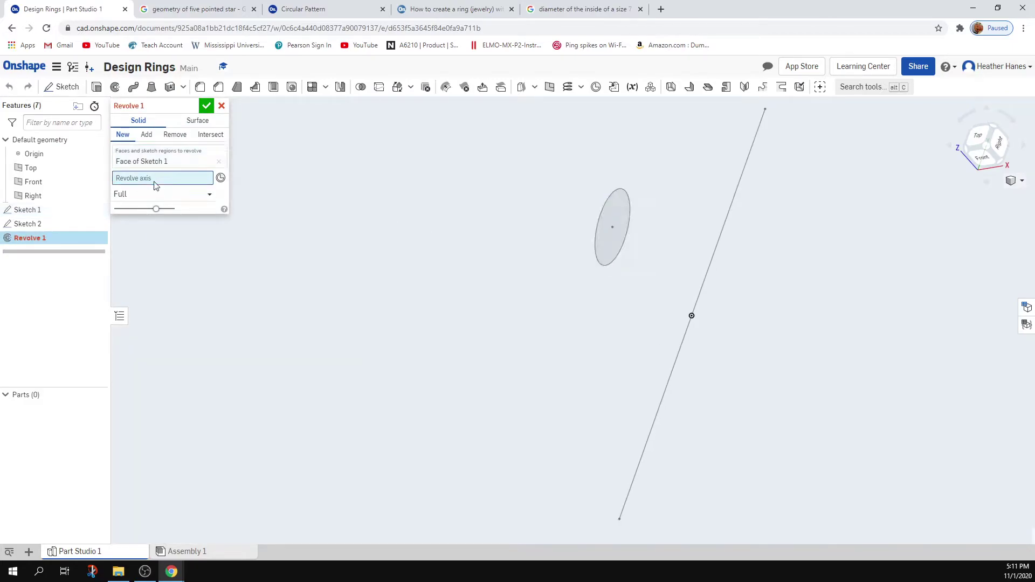
click(680, 347)
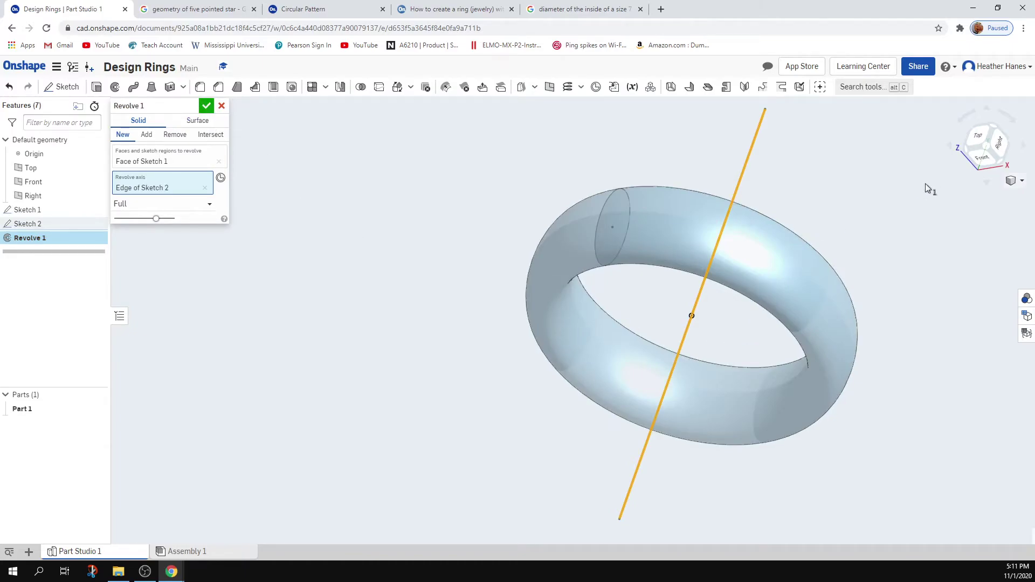
click(206, 106)
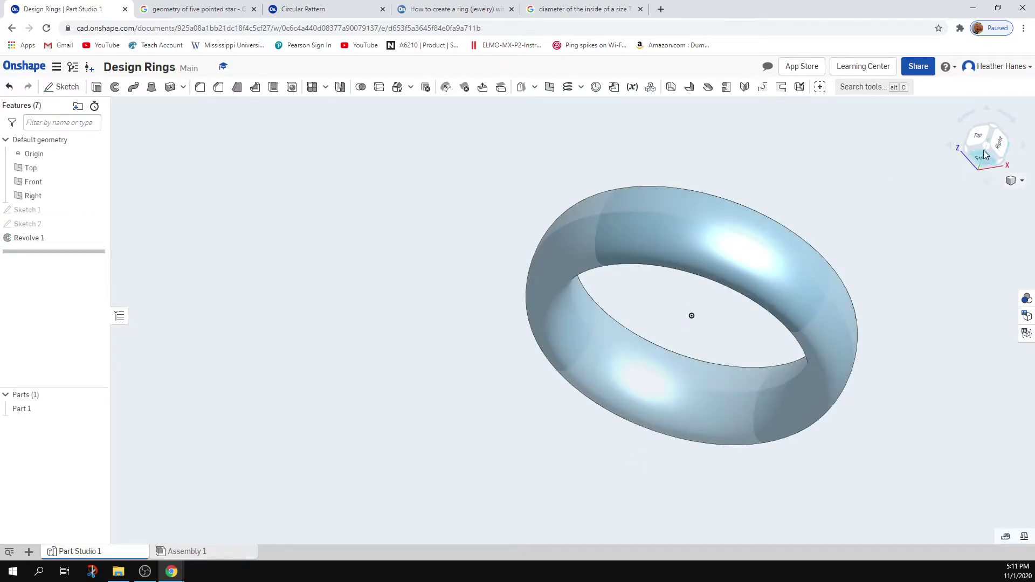
Examine the revolved ring and the dimensions of its elliptical profile sketch, leaving the sketch without making changes.
click(982, 146)
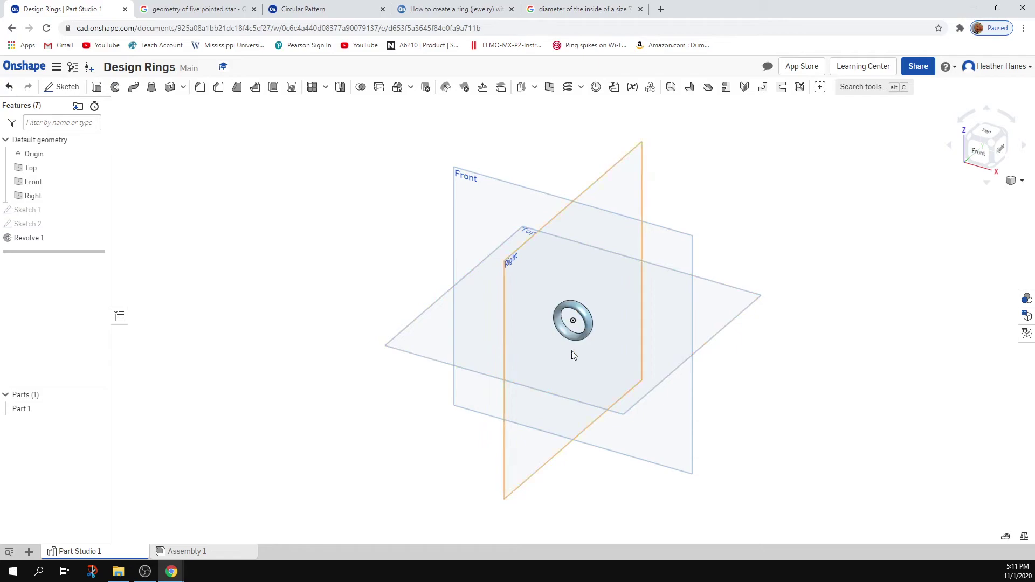
scroll(573, 354, up, 5)
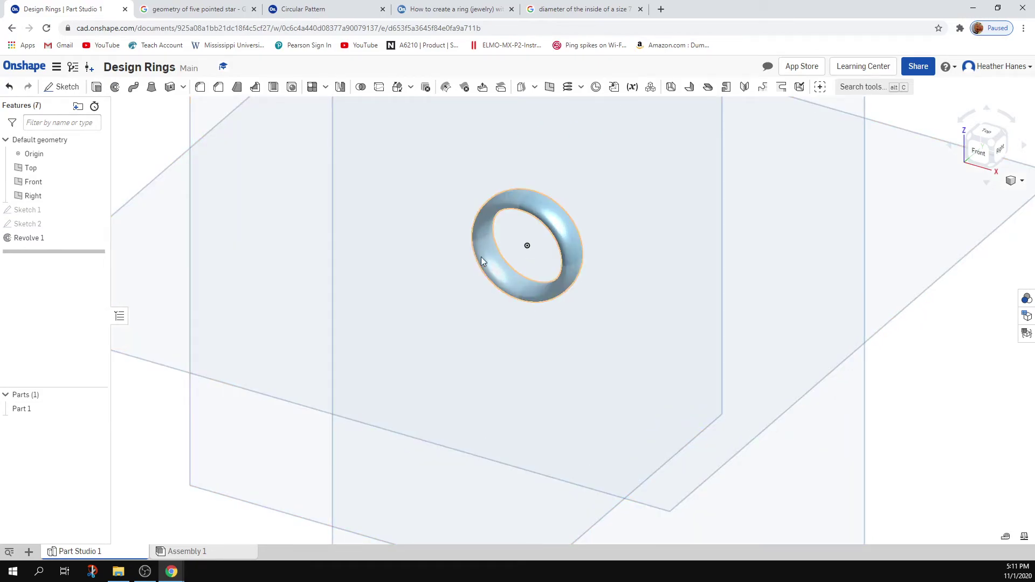
double_click(27, 210)
key(n)
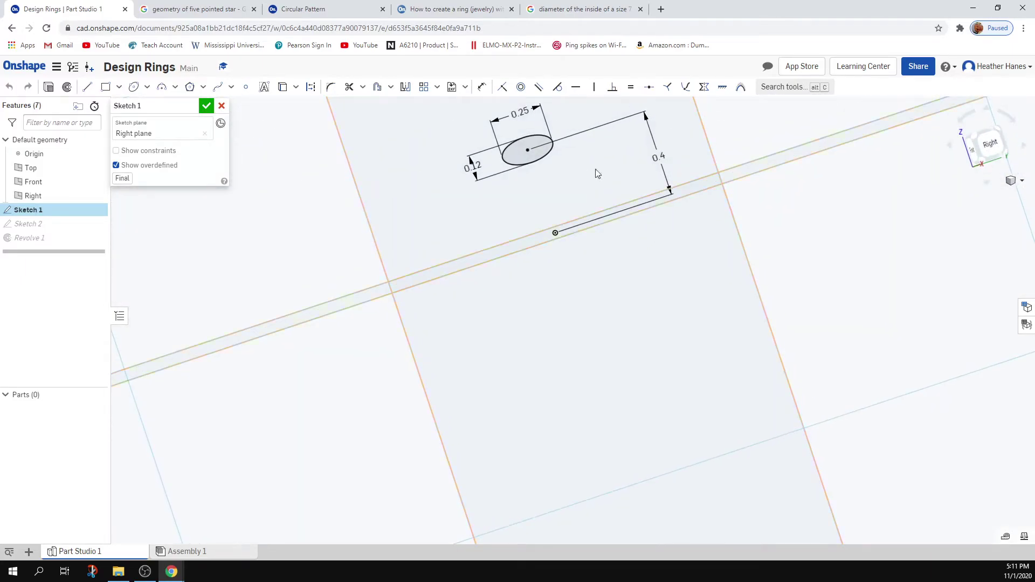
click(222, 105)
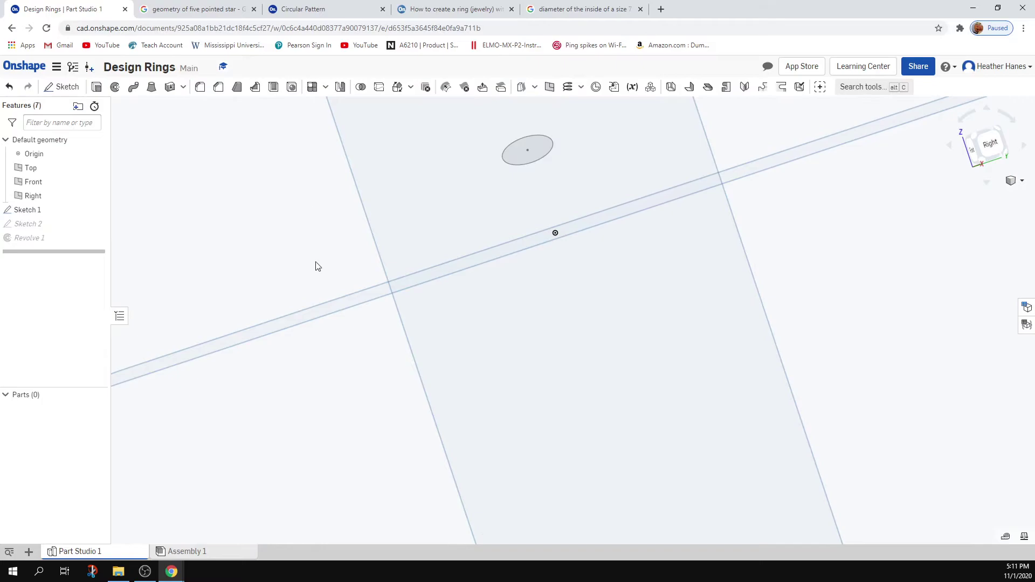
key(shift+1)
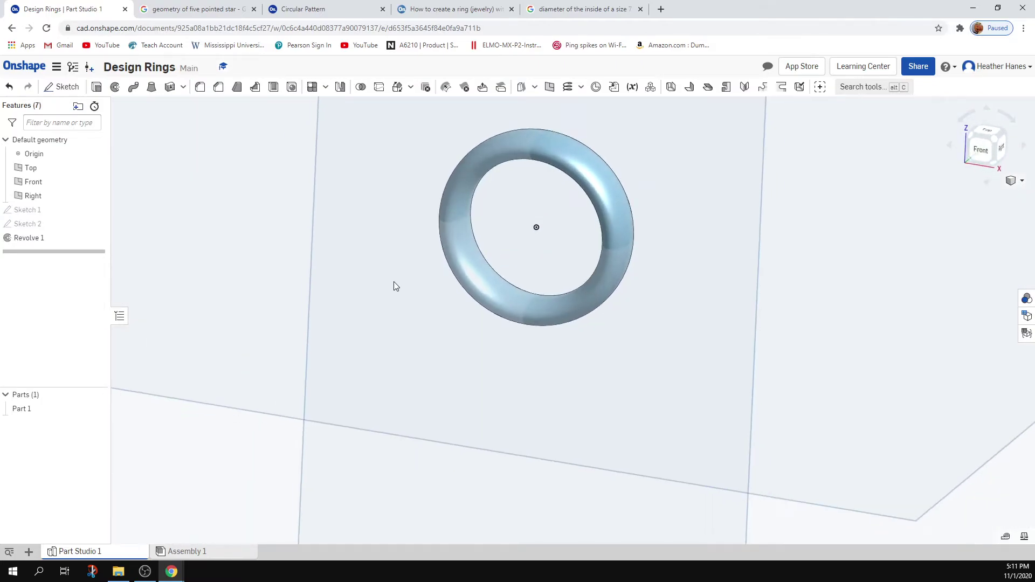
key(shift+7)
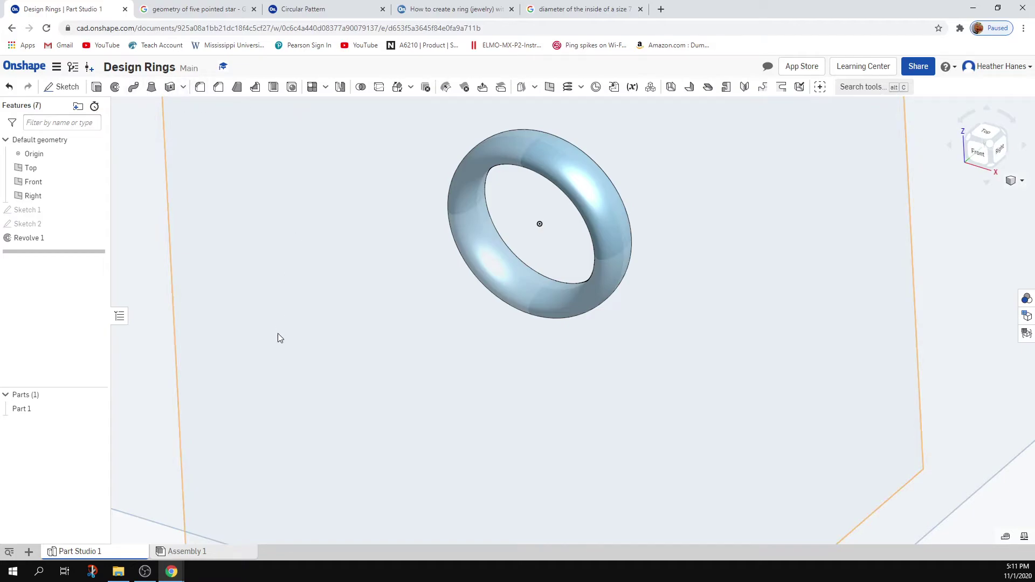
scroll(273, 364, down, 5)
right_click(797, 236)
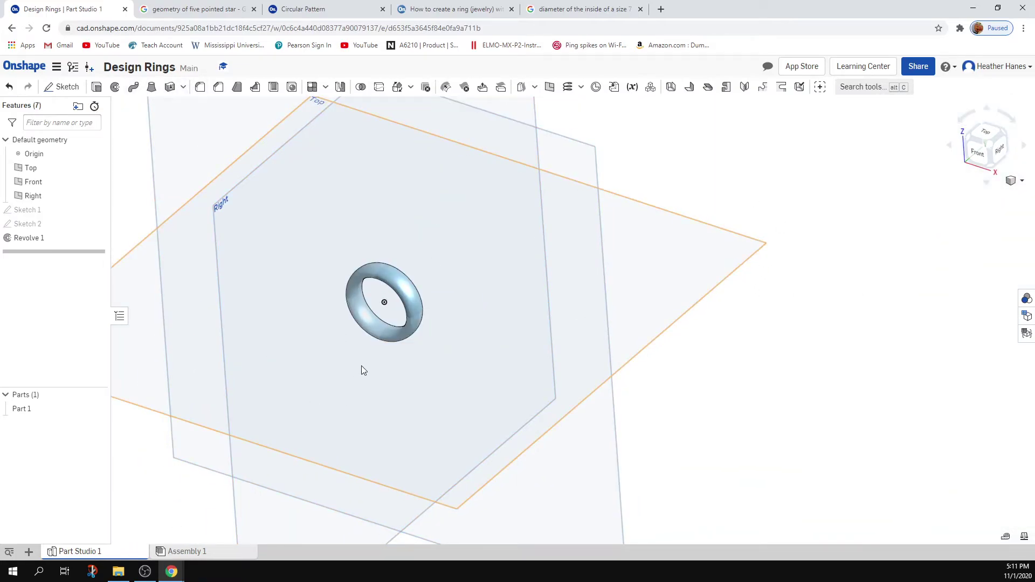
Suppress the Revolve 1 feature and hide Sketch 1 with the elliptical profile.
right_click(49, 239)
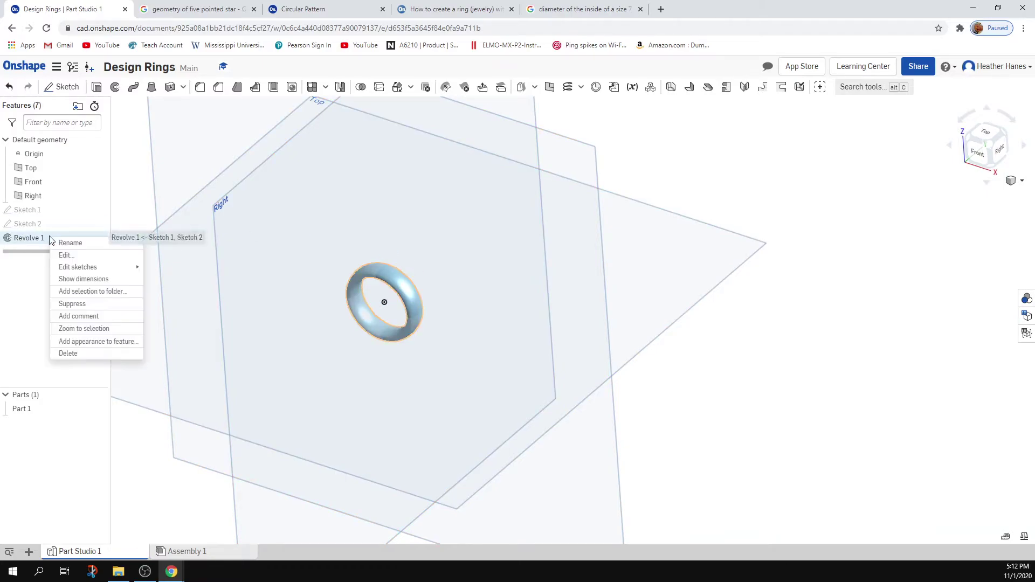
click(121, 305)
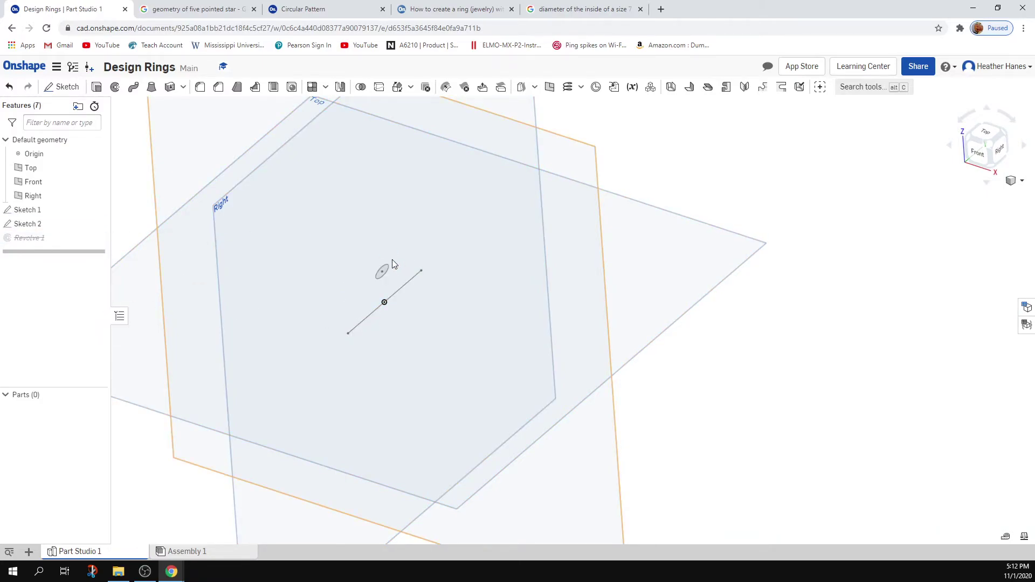
right_click(41, 211)
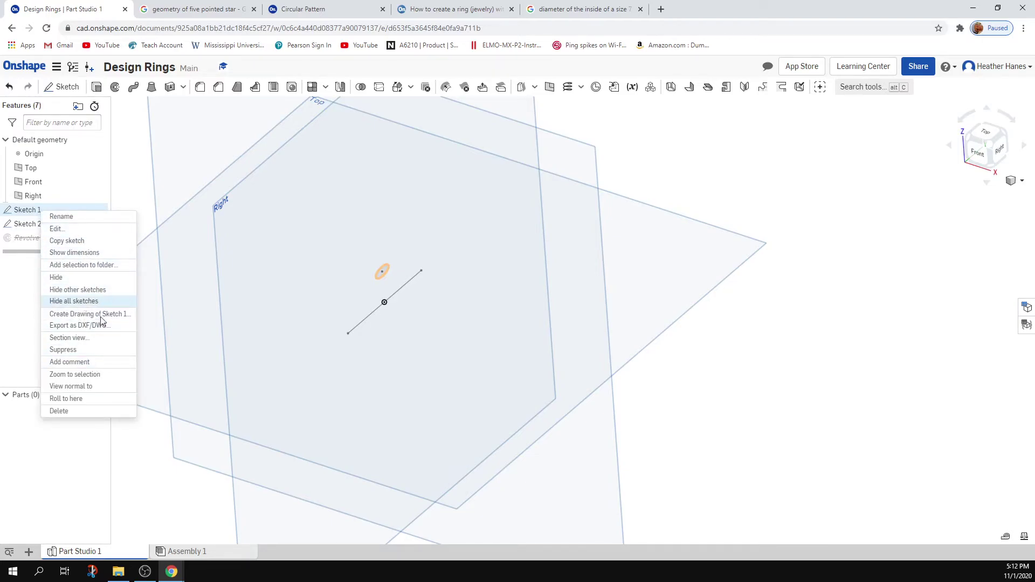
click(75, 277)
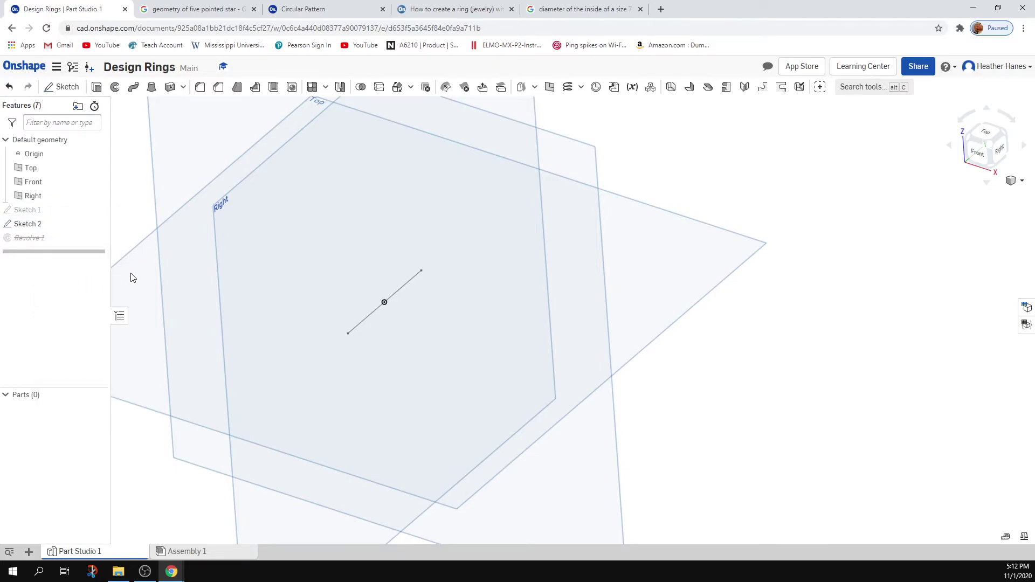
Sketch a flat, closed oval spline through three points above the axis line on the Right plane.
right_drag(515, 322, 448, 277)
click(442, 203)
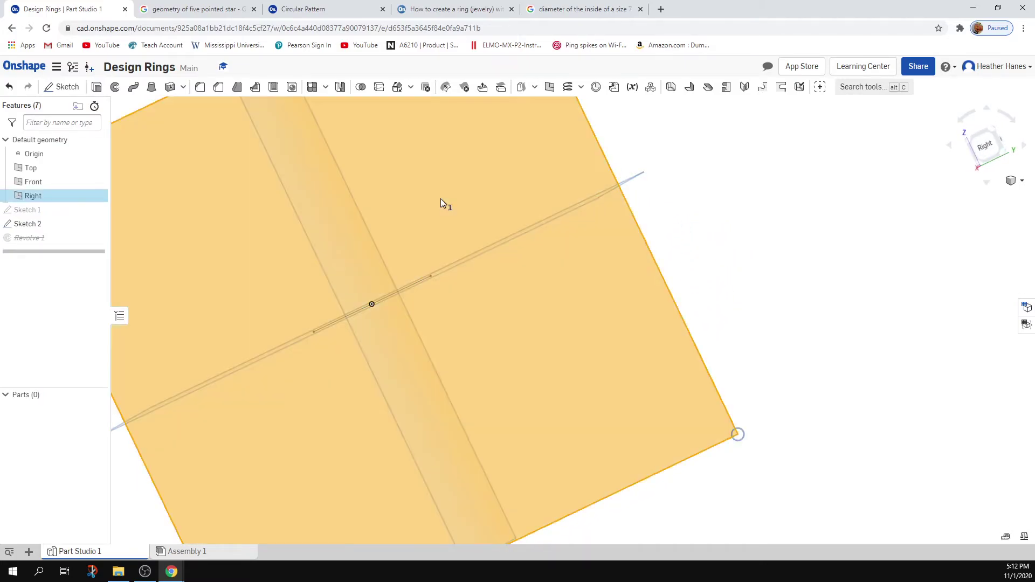
key(n)
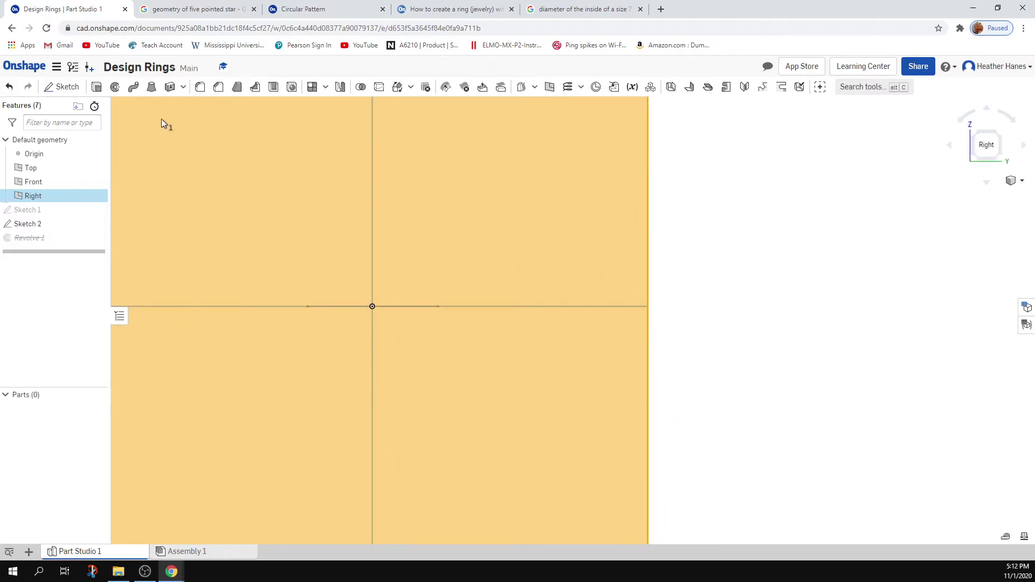
click(49, 86)
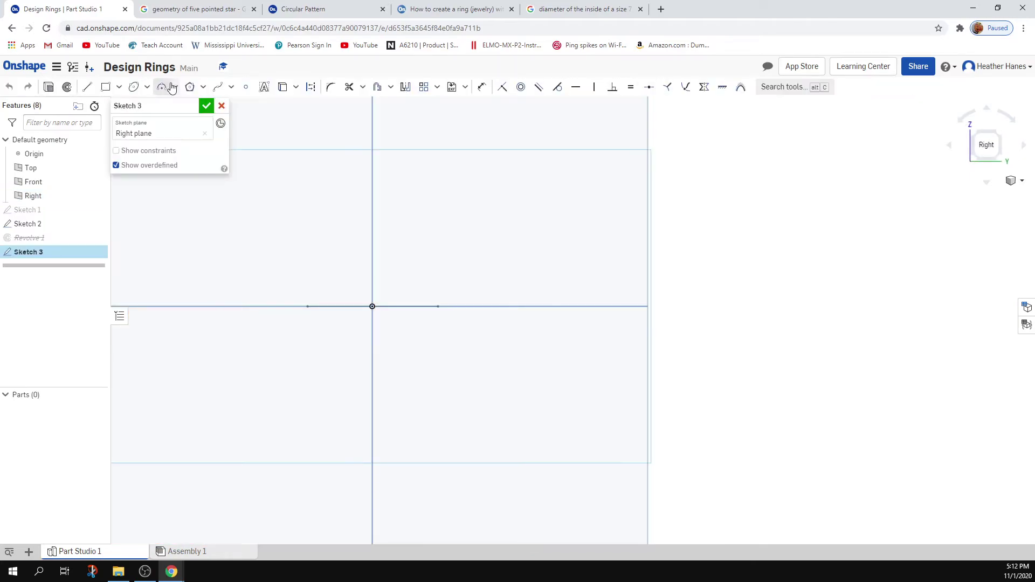
click(230, 87)
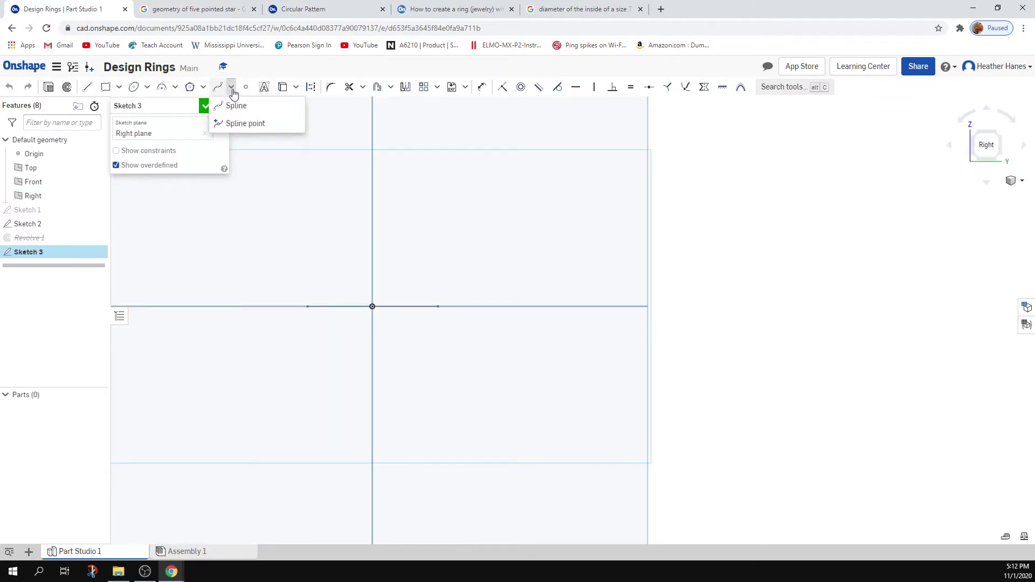
click(243, 123)
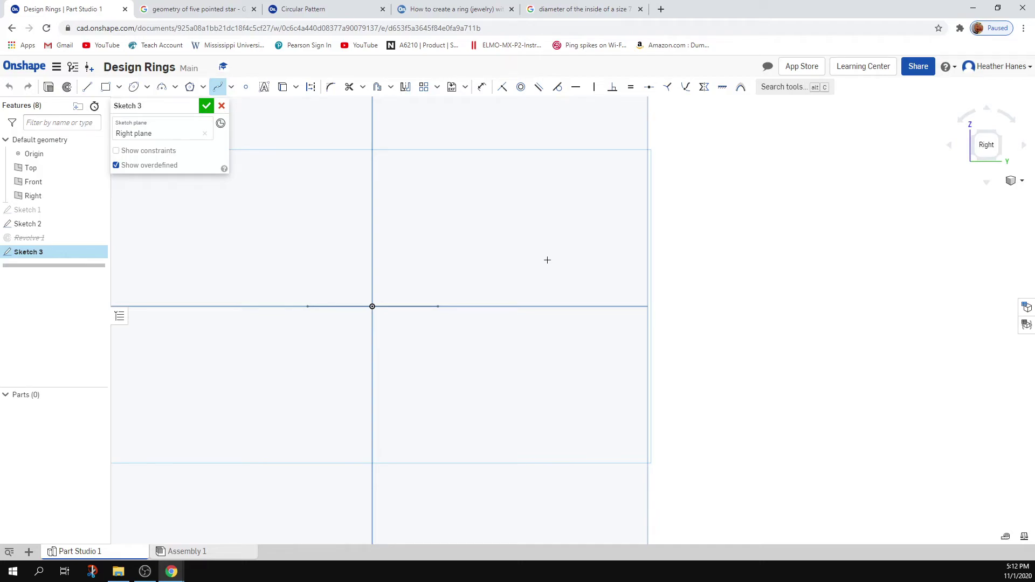
scroll(486, 268, up, 3)
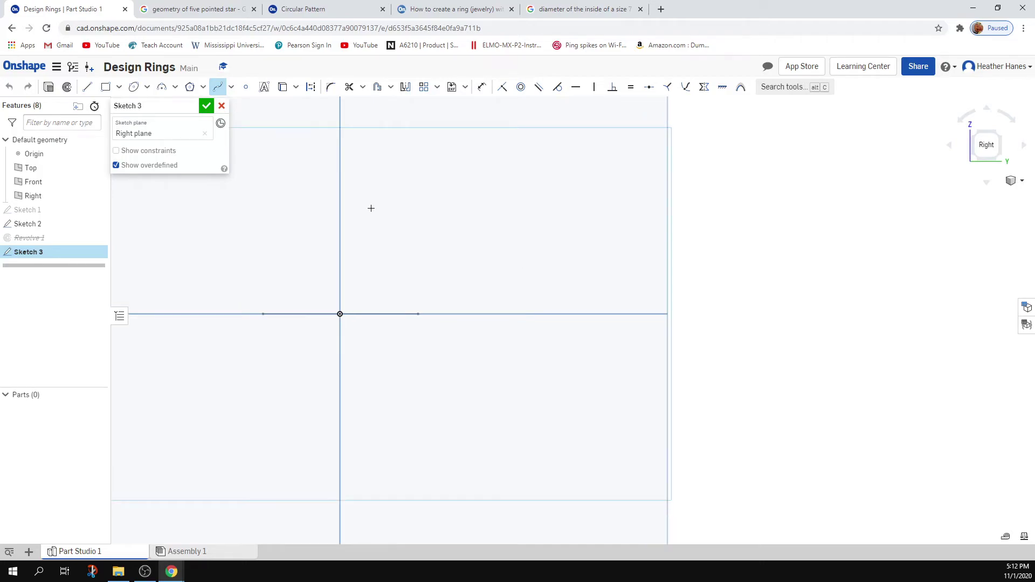
click(430, 218)
click(375, 231)
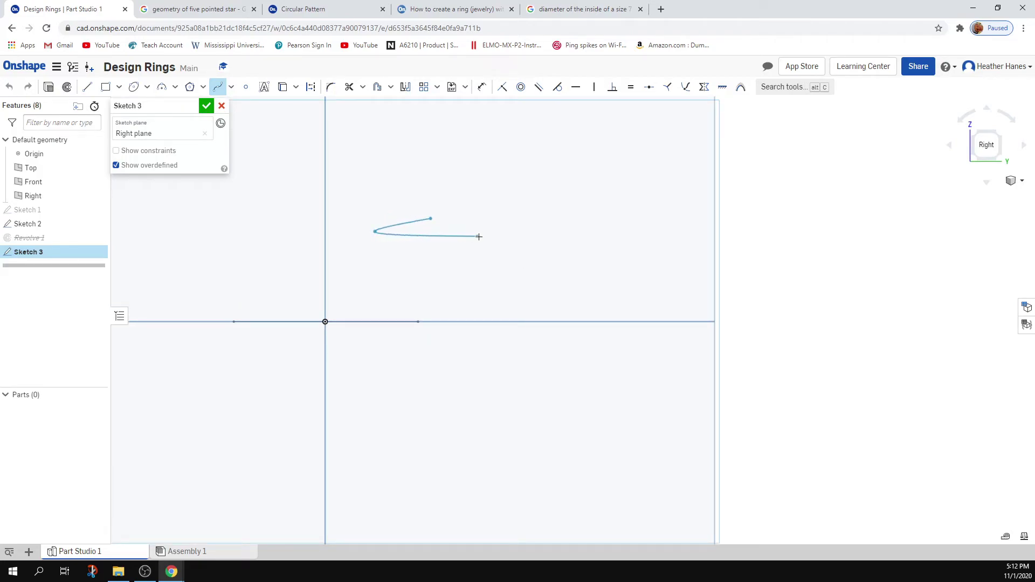
click(502, 234)
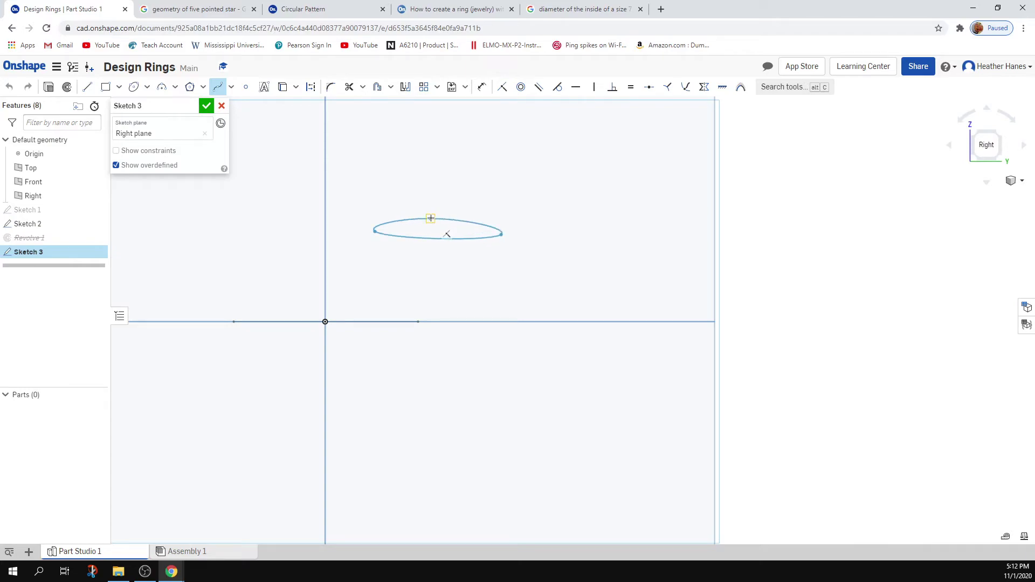
click(430, 218)
scroll(444, 293, up, 1)
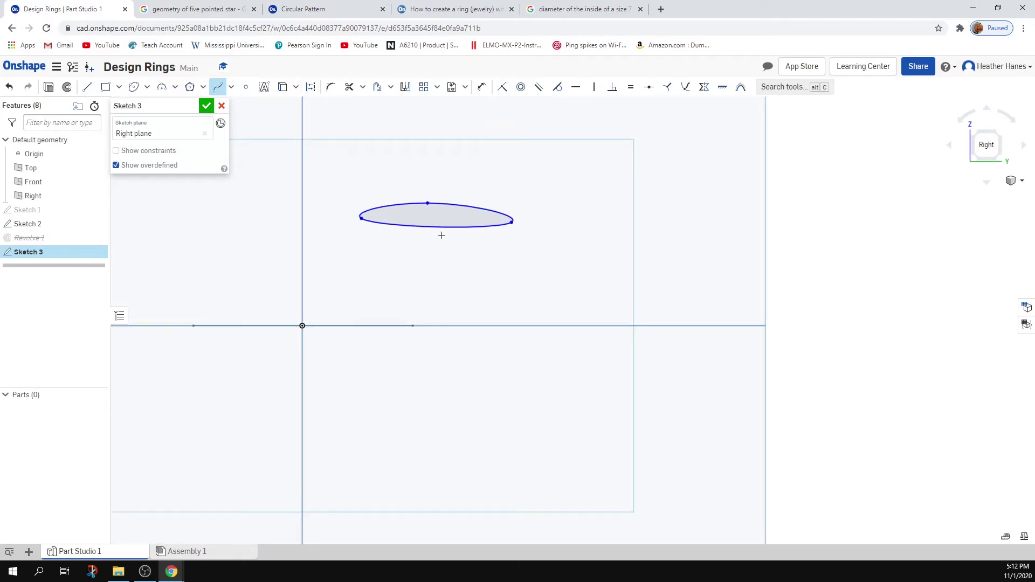
Widen the closed spline by moving its two end points outward.
click(217, 87)
mouse_move(362, 222)
mouse_down()
mouse_move(360, 236)
mouse_move(357, 220)
mouse_up()
drag(511, 221, 544, 227)
Add three spline points along the upper edge of the closed profile, one near the inner end and two towards the outer end.
click(232, 87)
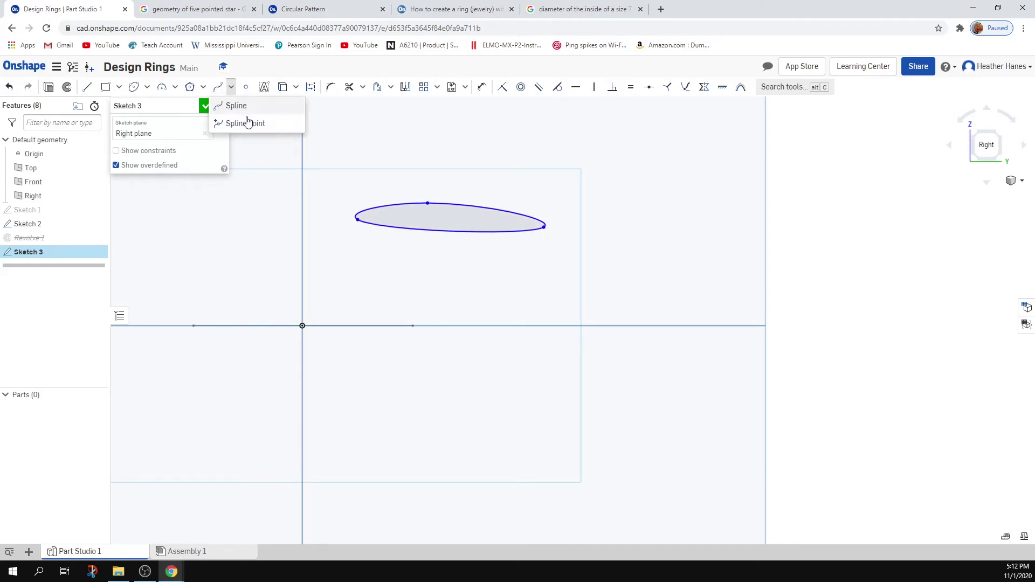
click(231, 104)
click(472, 206)
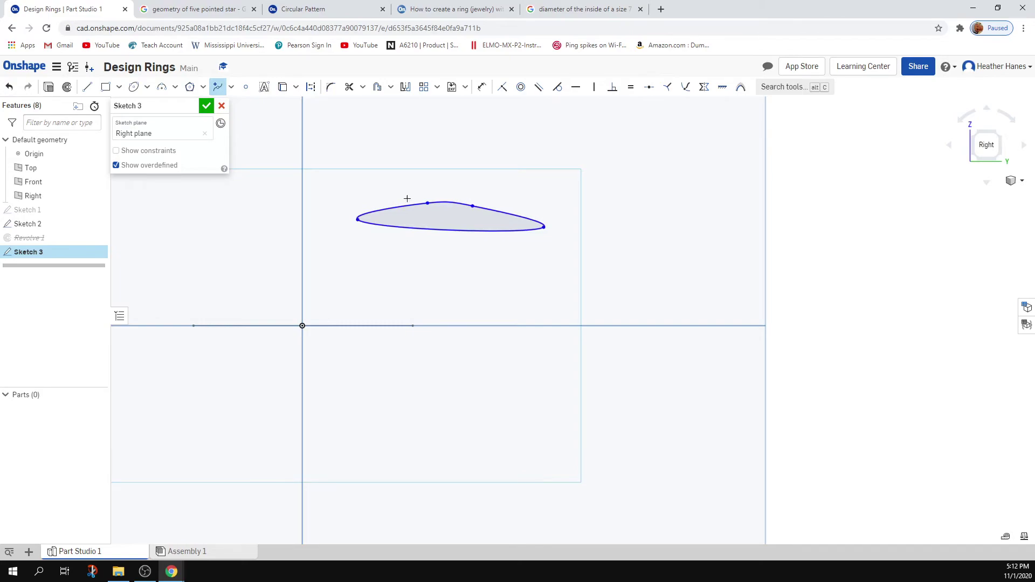
click(388, 208)
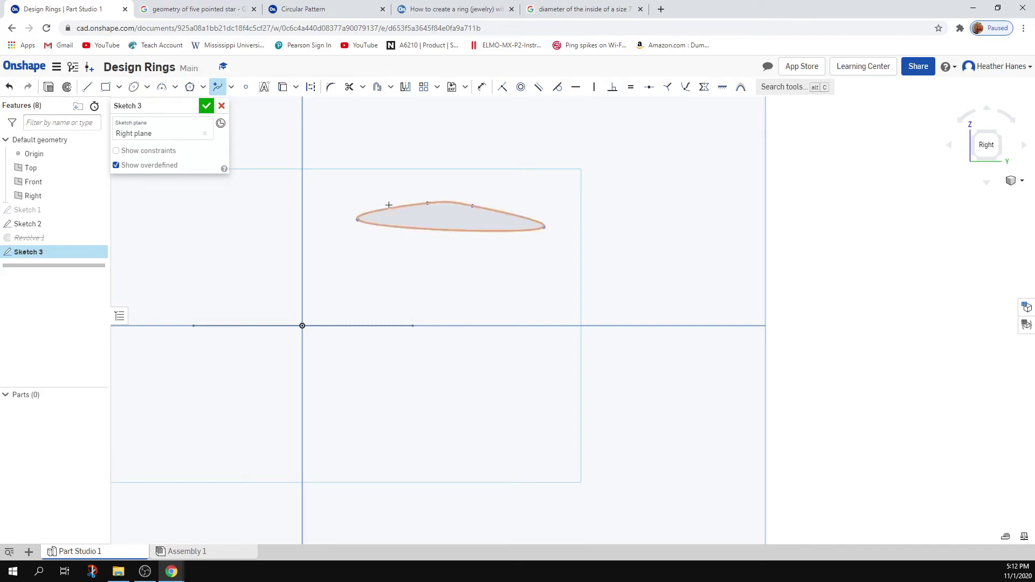
click(507, 214)
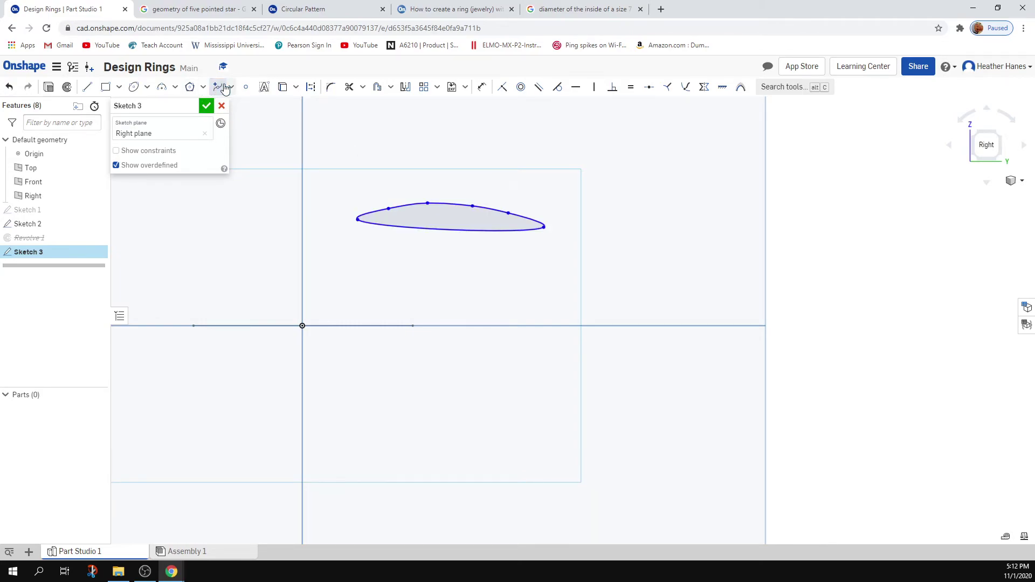
Raise the two outer upper spline points into humps and spread the middle two apart to form a central dip.
drag(507, 213, 512, 193)
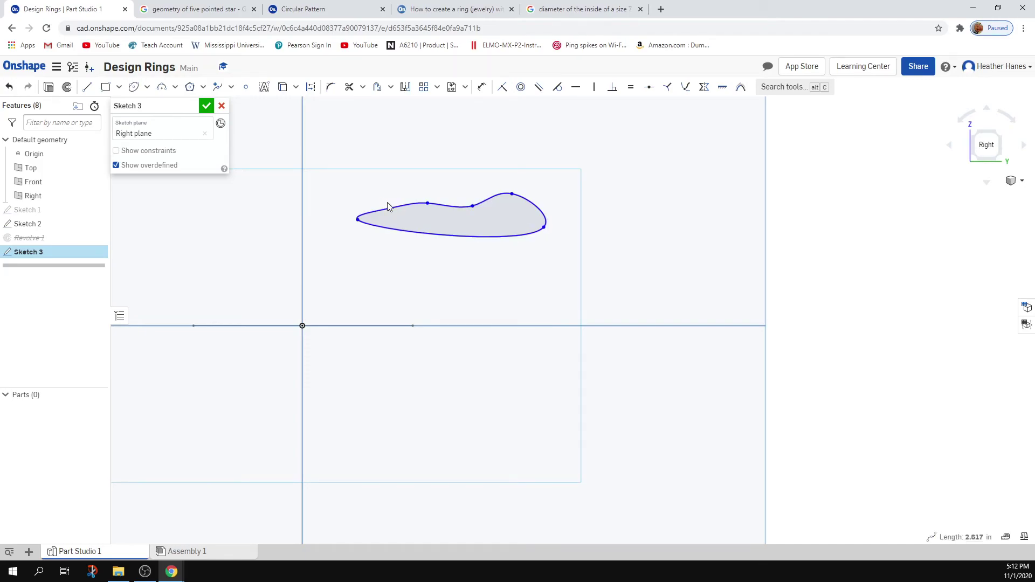
drag(389, 209, 385, 184)
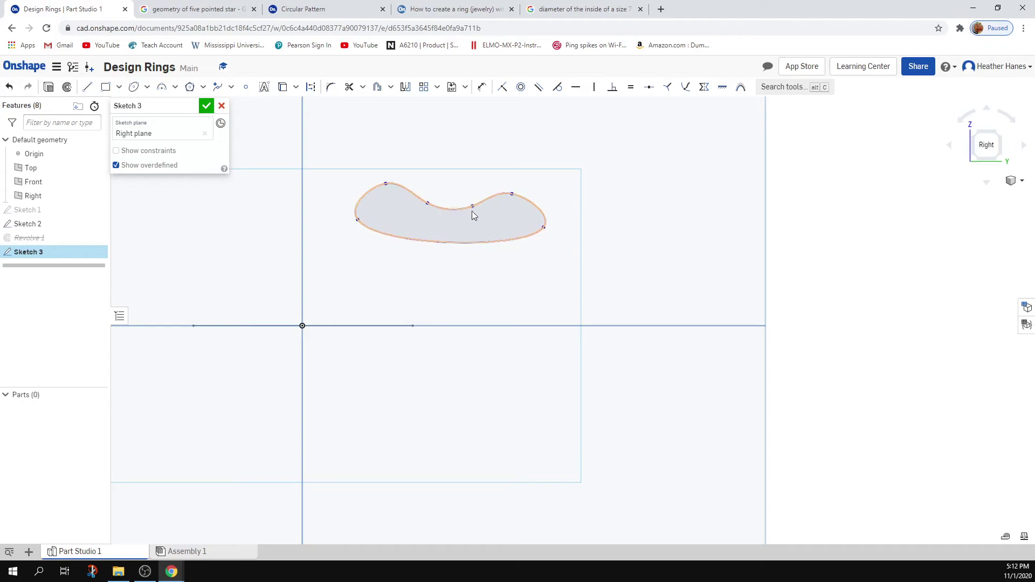
drag(473, 206, 418, 208)
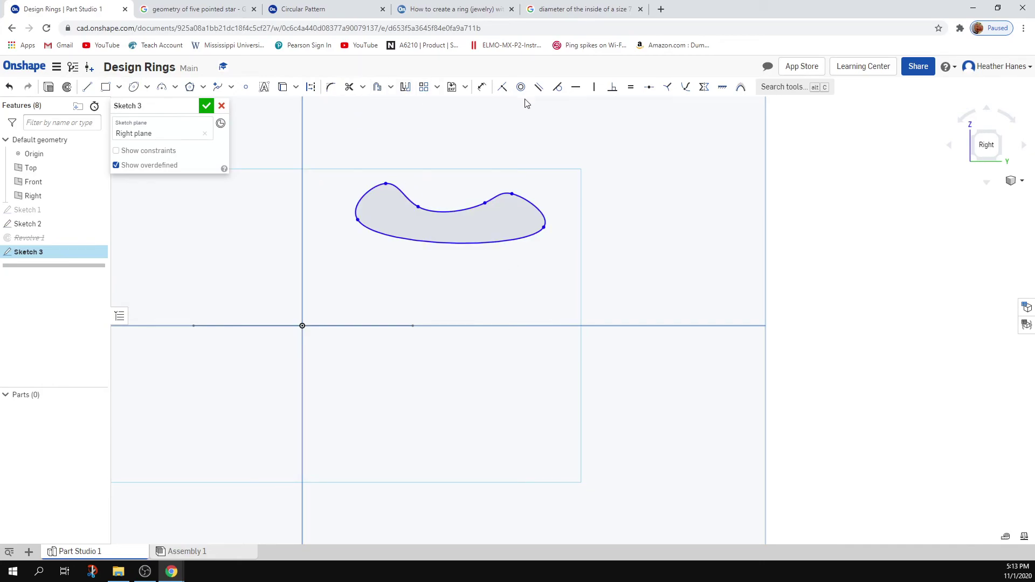
Apply horizontal constraints to align the hump points, the dip points and the two end points of the profile in pairs.
click(575, 86)
click(385, 184)
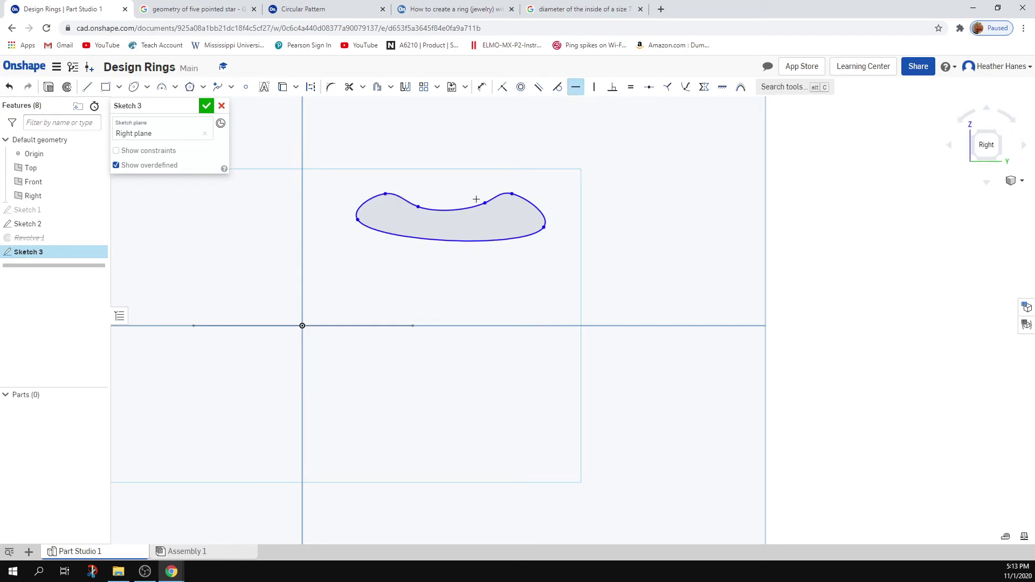
click(416, 208)
click(485, 204)
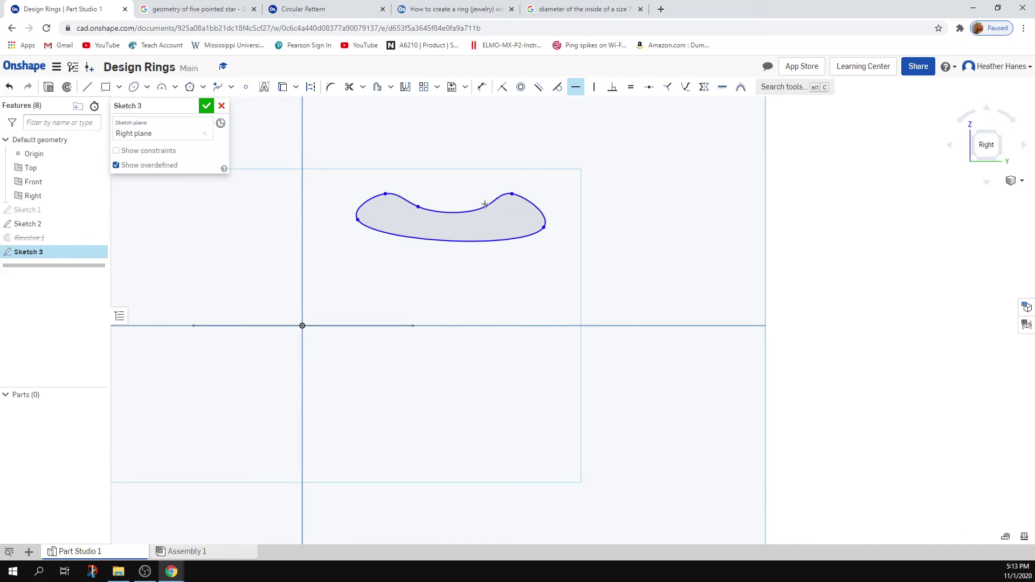
click(542, 227)
click(357, 221)
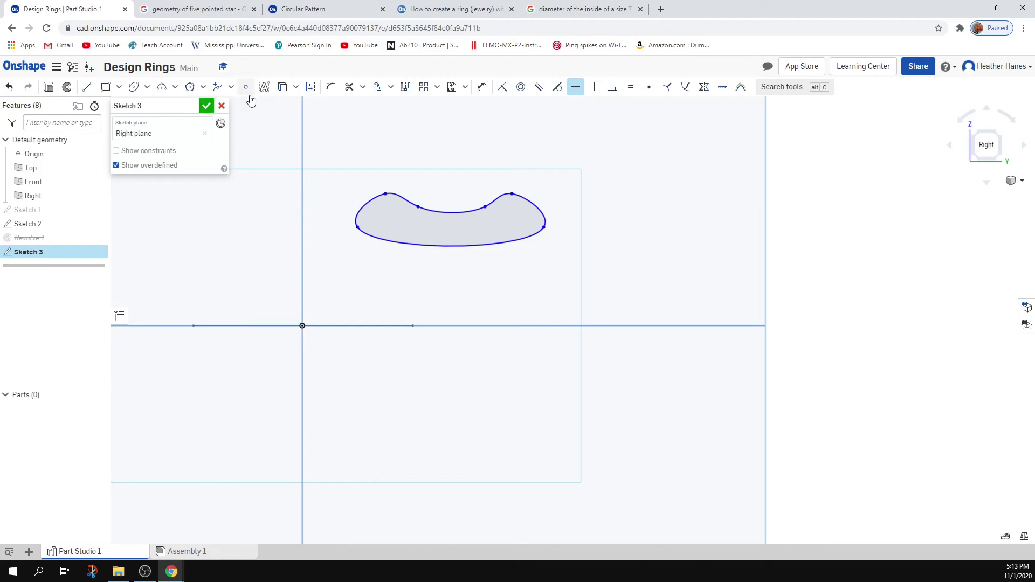
Try to dimension the closed spline profile, then undo the dimension.
click(481, 87)
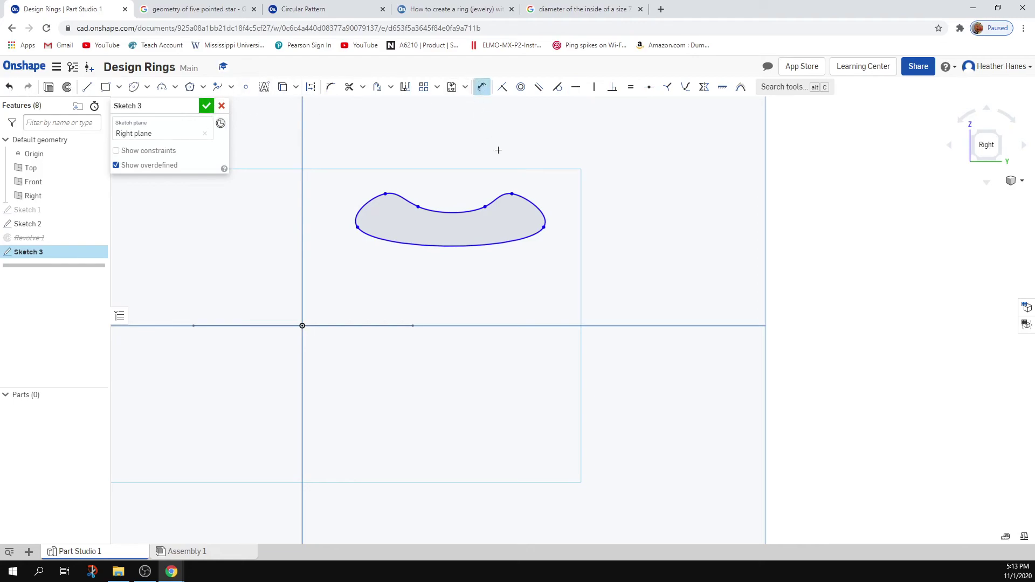
click(545, 218)
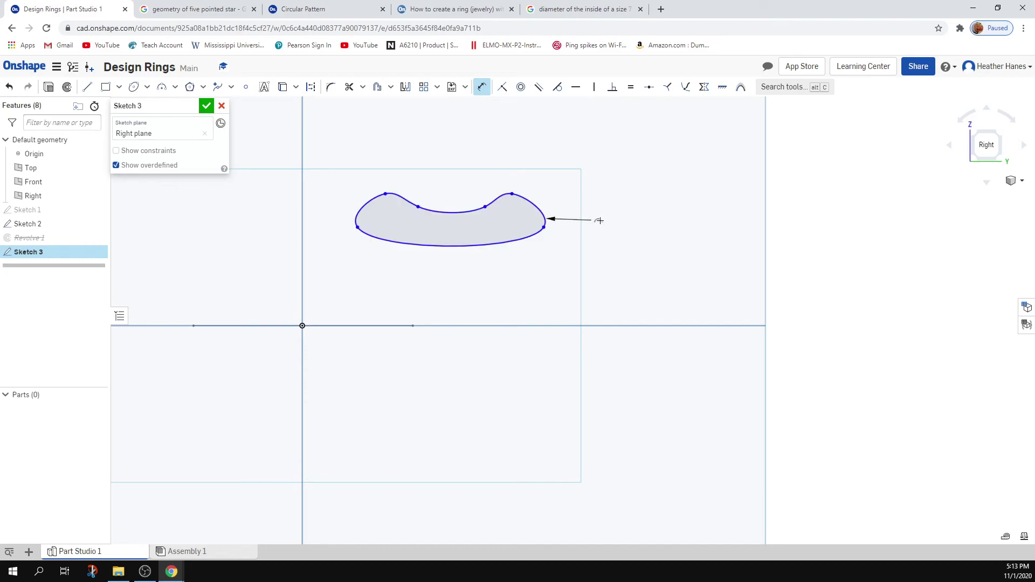
click(642, 212)
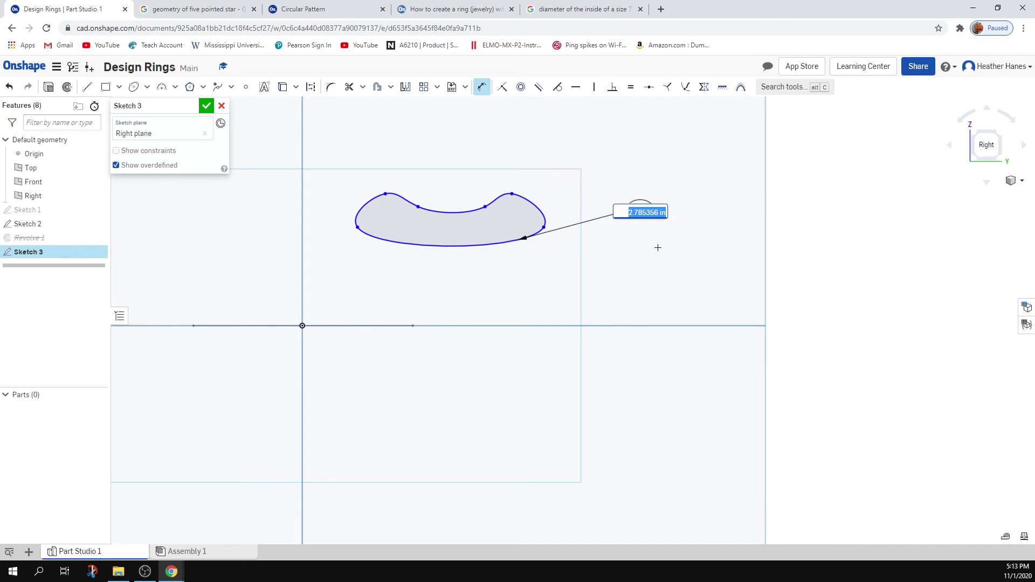
key(Return)
key(Escape)
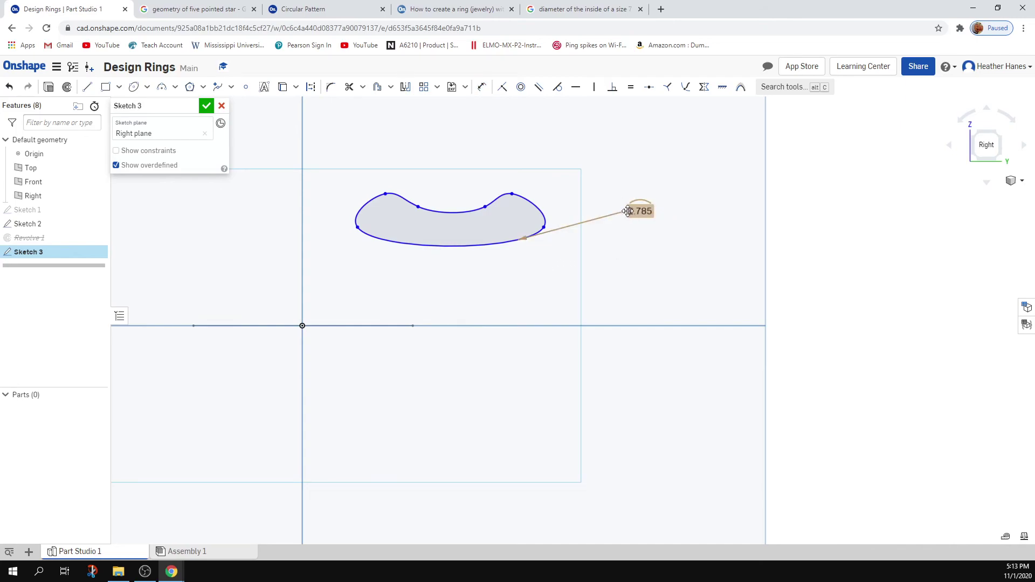
key(ctrl+z)
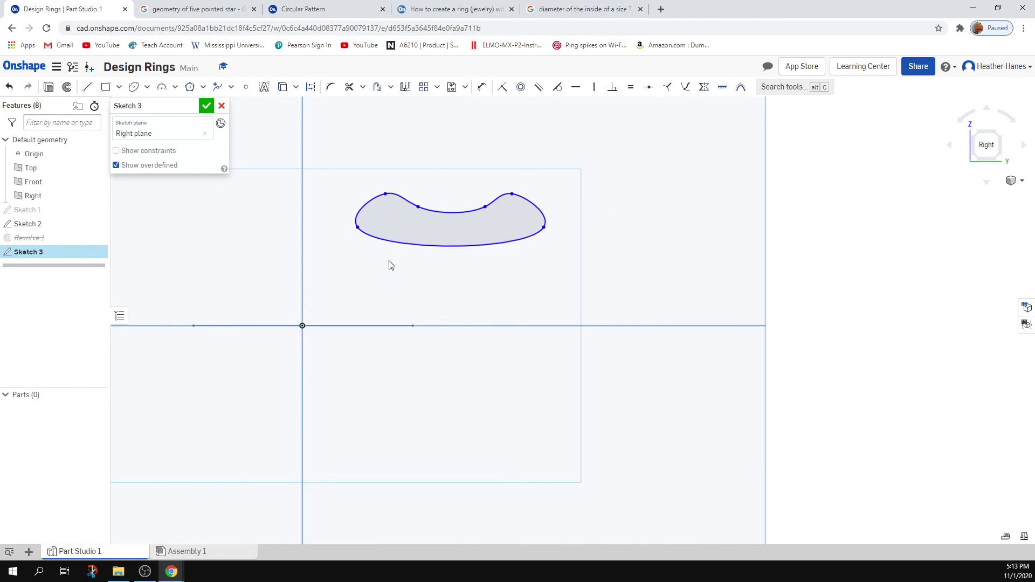
Finish the sketch and revolve the spline profile as a new solid a full turn around the Sketch 2 line.
click(206, 106)
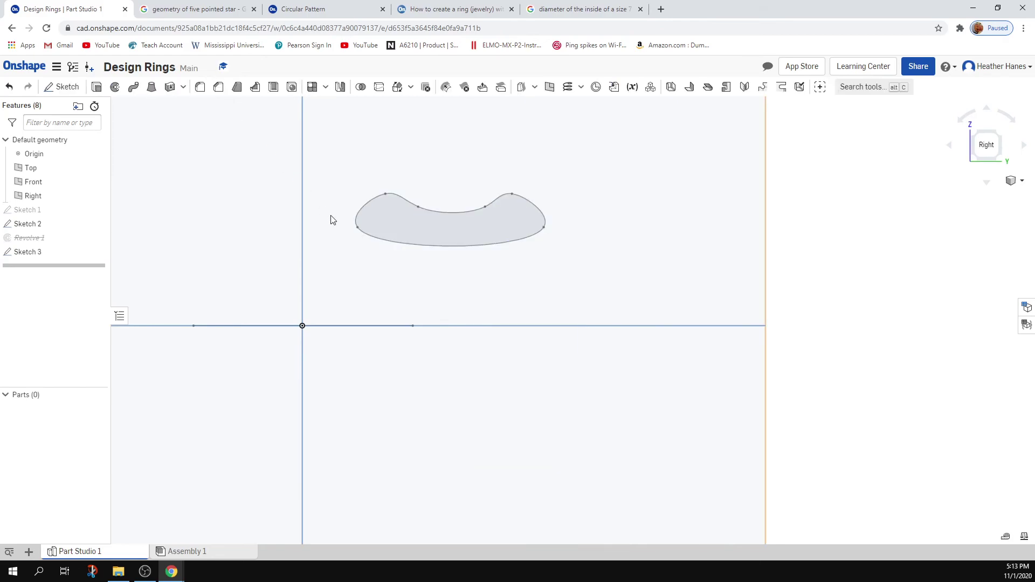
click(470, 232)
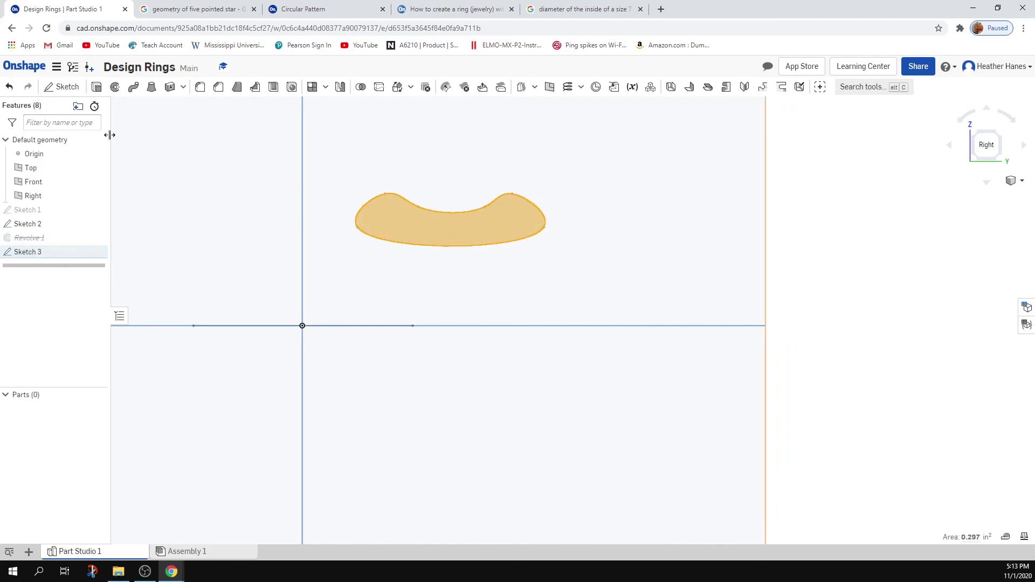
click(115, 87)
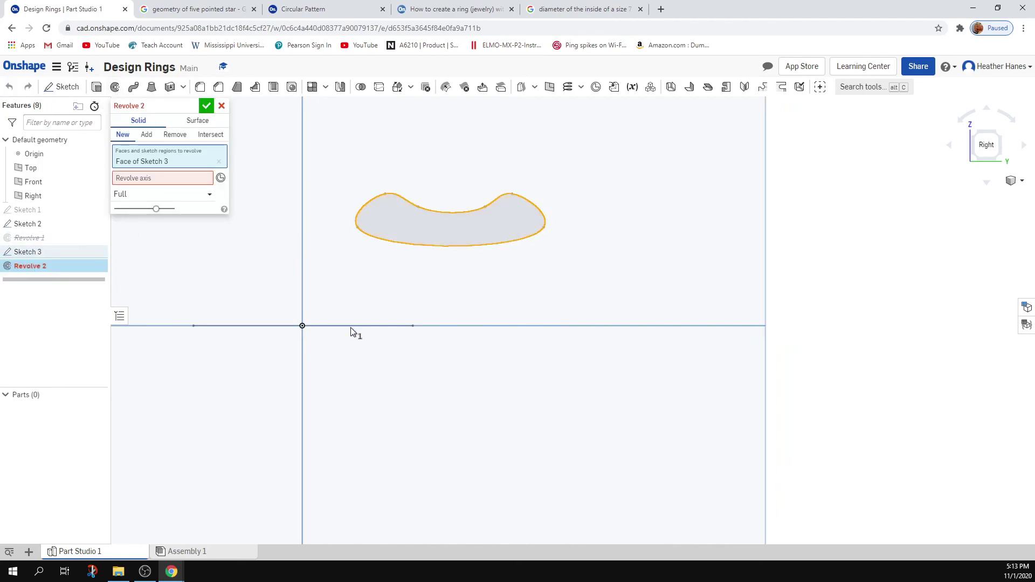
click(188, 180)
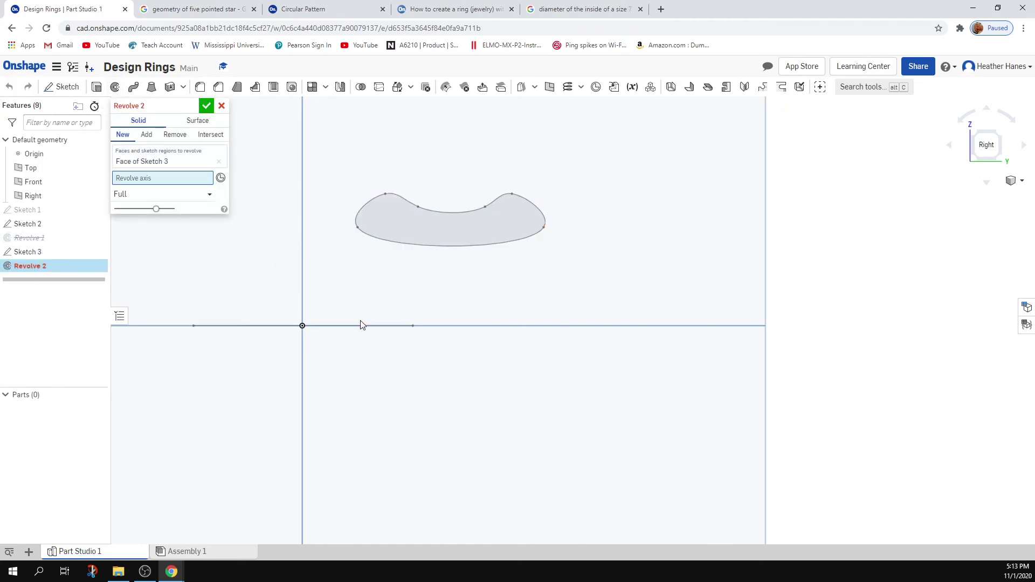
click(360, 325)
mouse_move(300, 427)
right_down()
mouse_move(426, 364)
mouse_move(456, 362)
mouse_move(429, 380)
mouse_move(445, 352)
mouse_move(381, 375)
mouse_move(408, 347)
mouse_move(400, 363)
right_up()
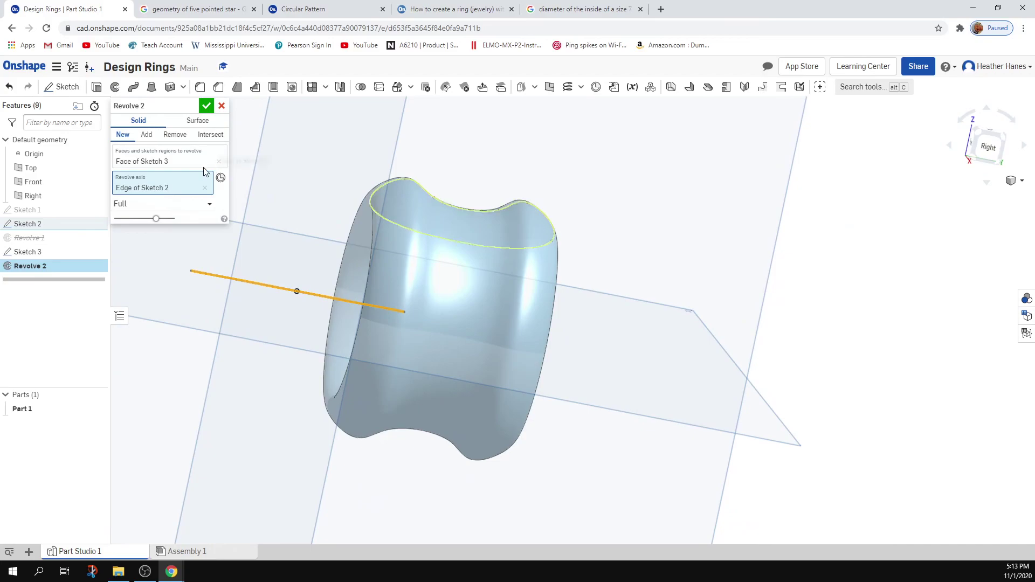